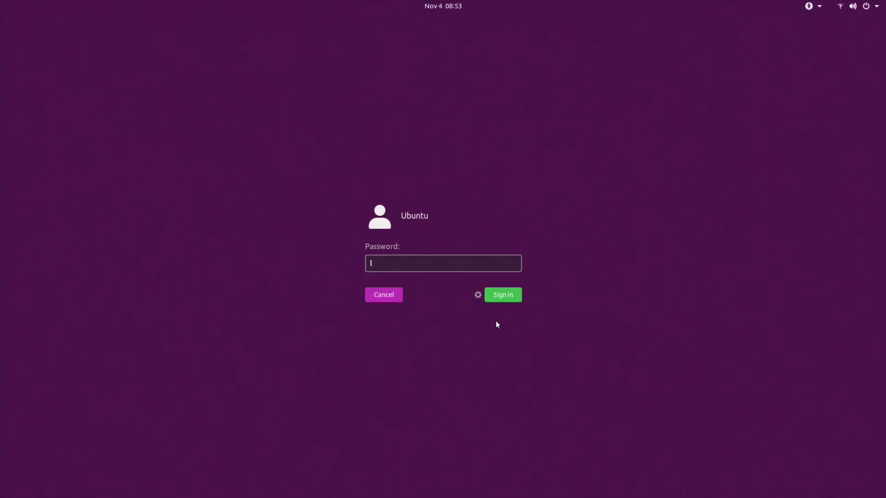
Step: Pick the Cinnamon session from the gear menu and sign in with the account password
click(478, 295)
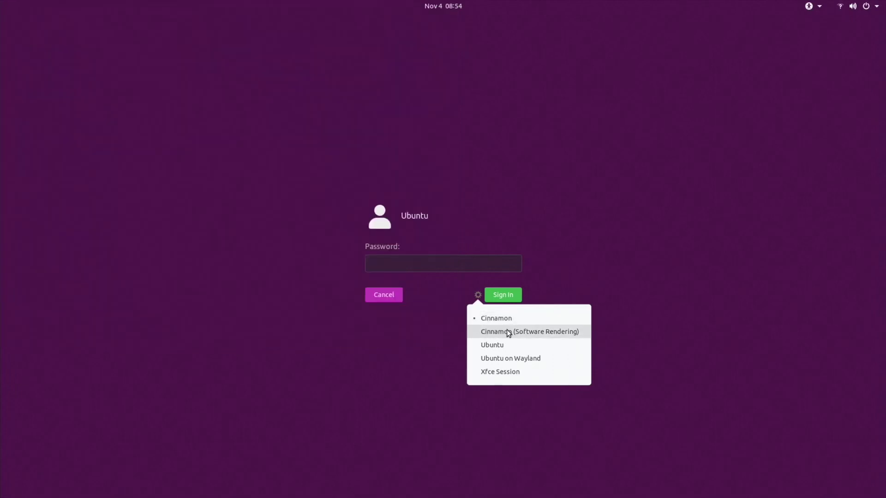
click(508, 333)
text(*******)
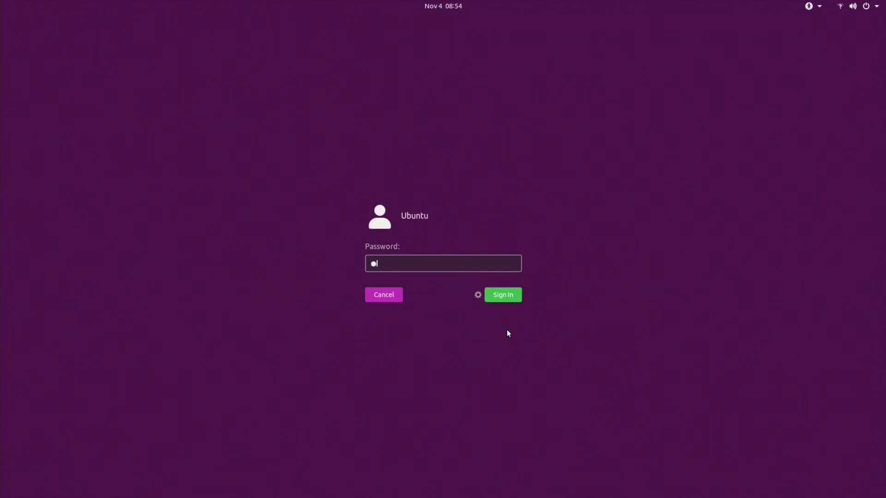
text(****)
key(Return)
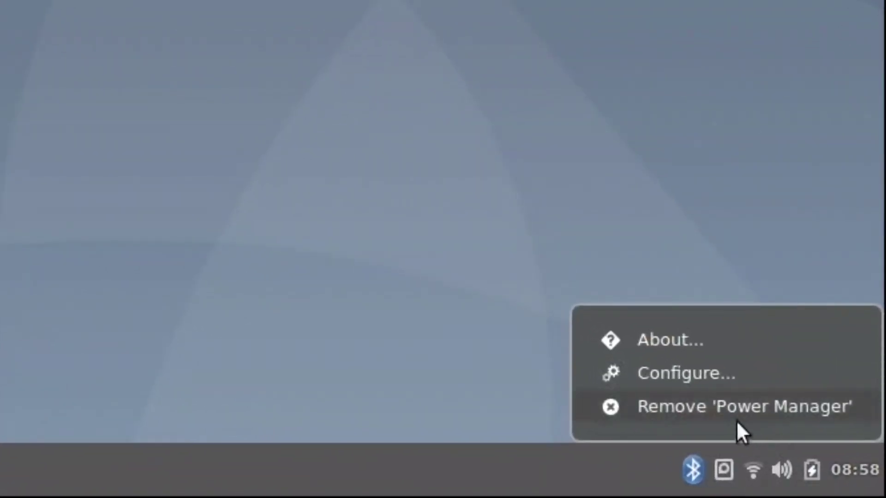
Step: Check the battery and wireless tray popups, then list the mounted WDMyCloud network shares
click(805, 461)
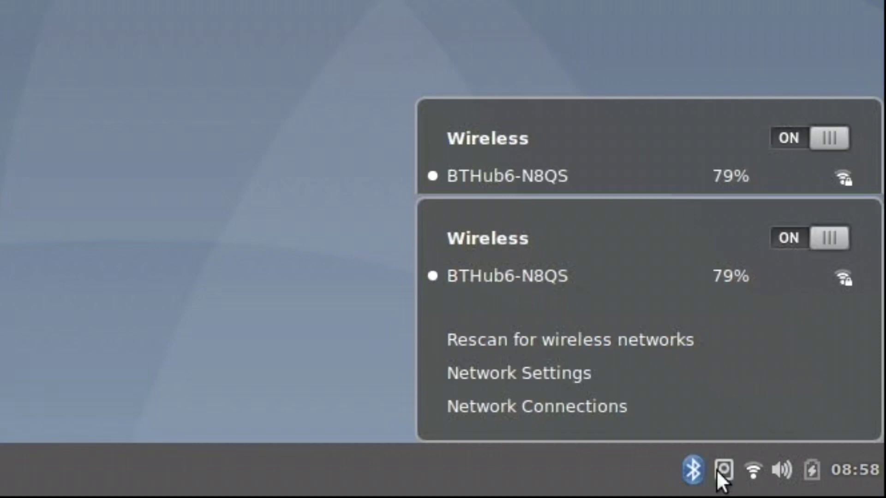
click(724, 469)
click(723, 470)
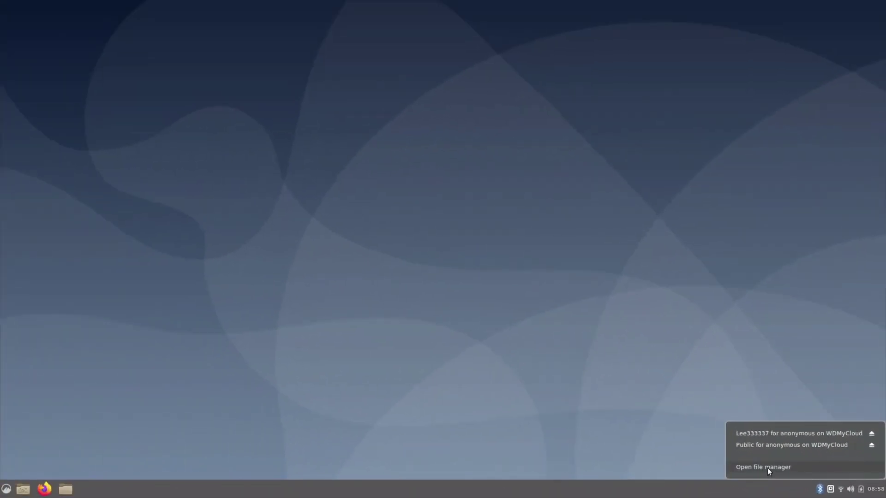
Step: Open Nemo and go to the Public share on WDMyCloud
click(768, 468)
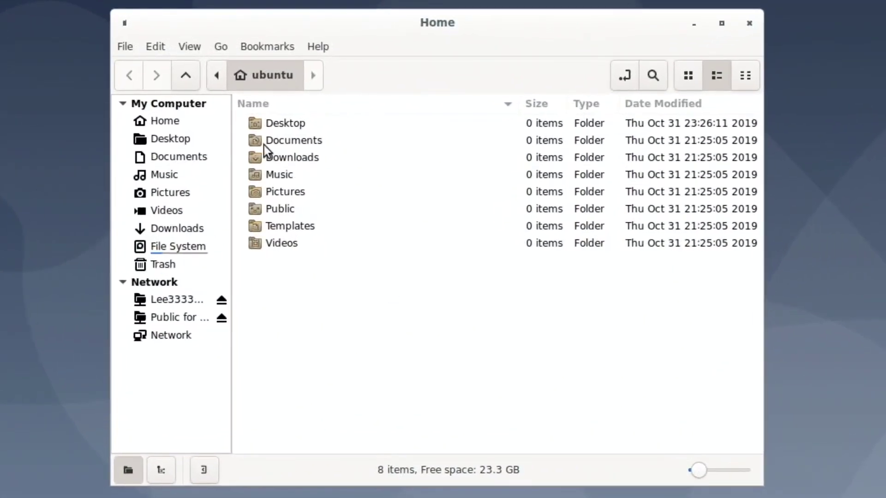
click(225, 51)
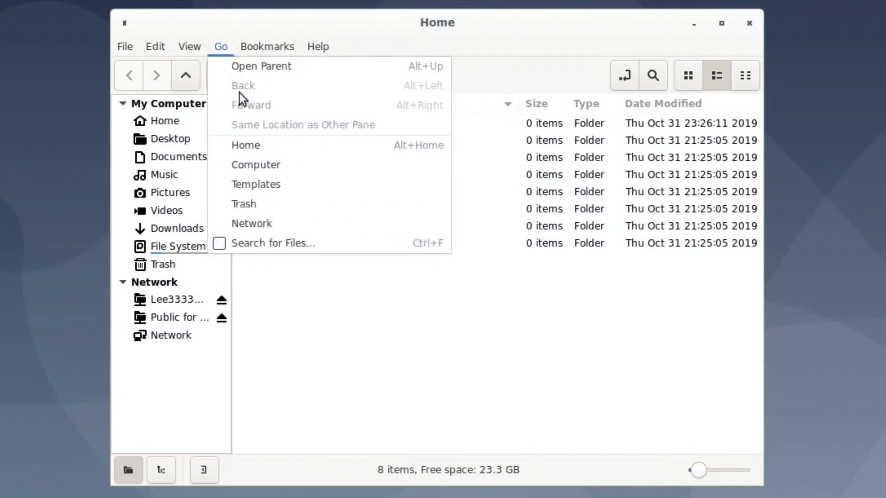
click(408, 361)
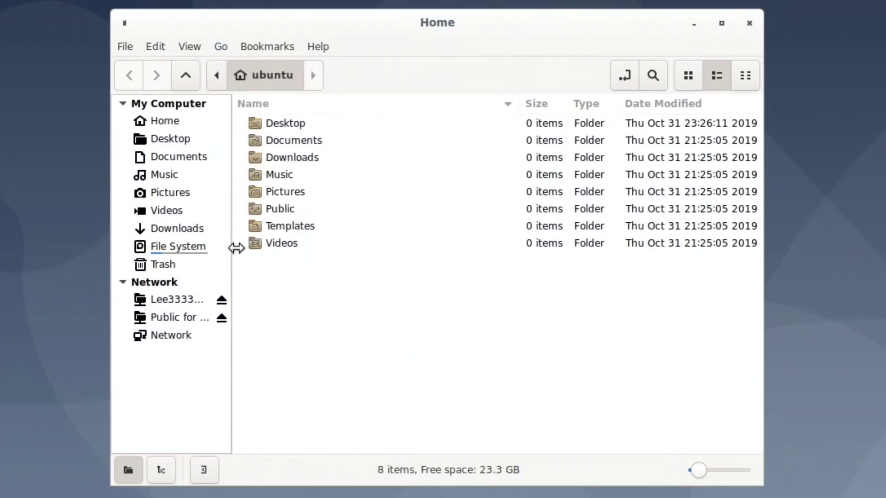
click(154, 319)
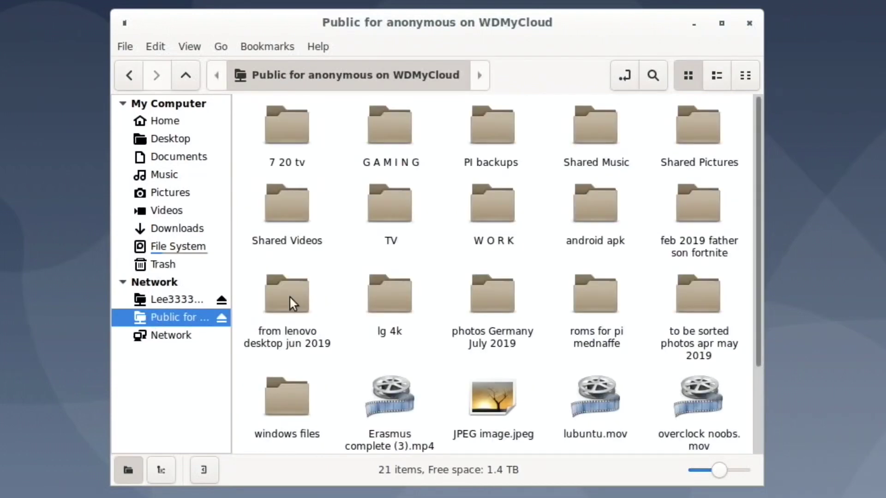
Step: Browse W O R K > work 4k memory stick tdk > 1080 and try opening the Croods credits video
double_click(495, 212)
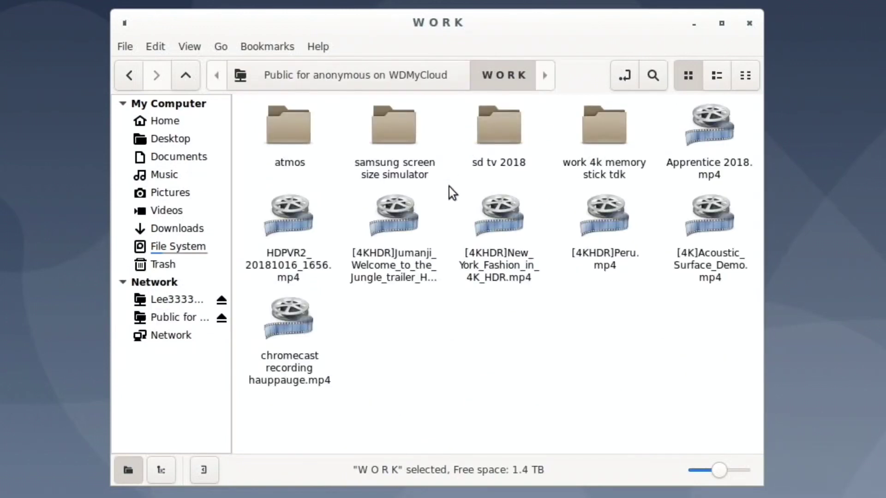
double_click(603, 129)
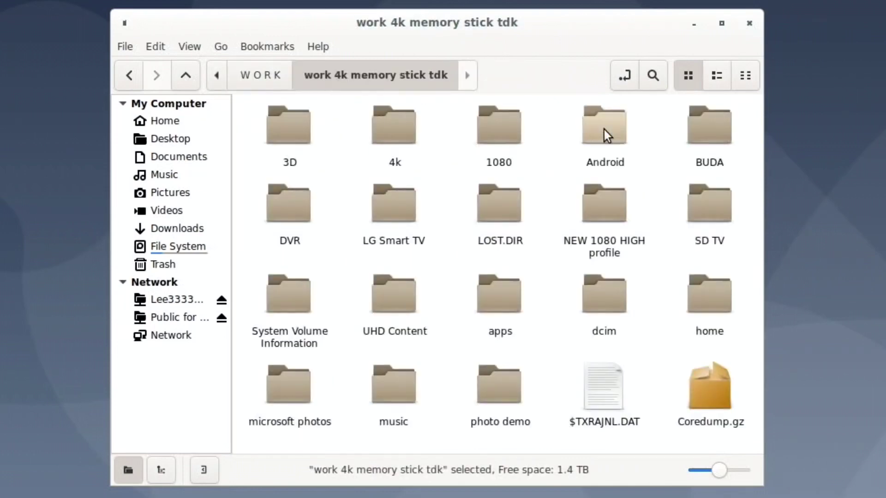
click(510, 135)
double_click(509, 135)
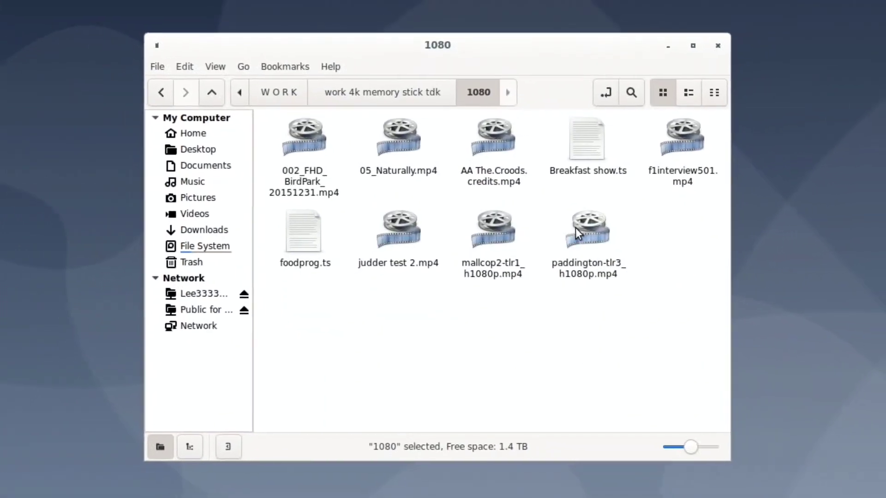
click(576, 230)
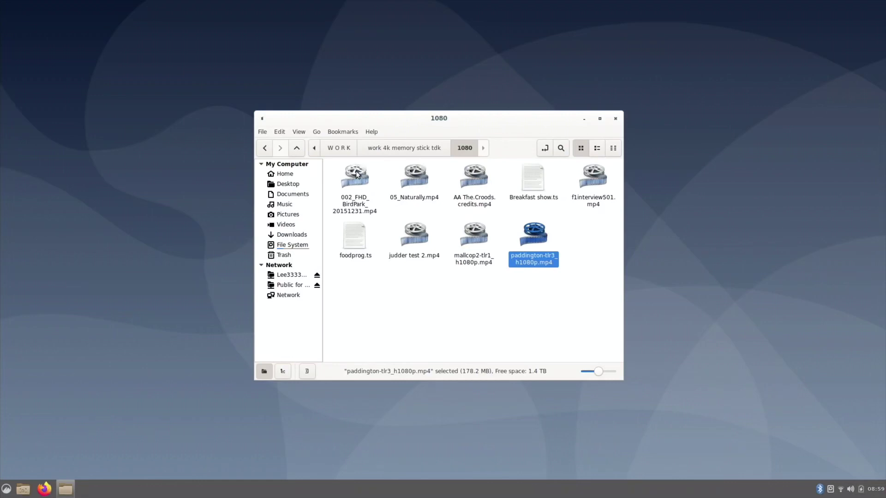
double_click(470, 177)
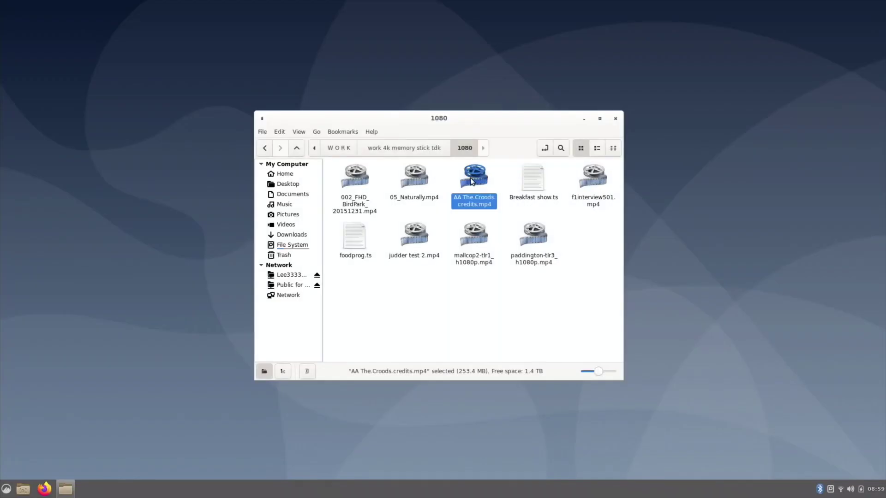
right_click(470, 172)
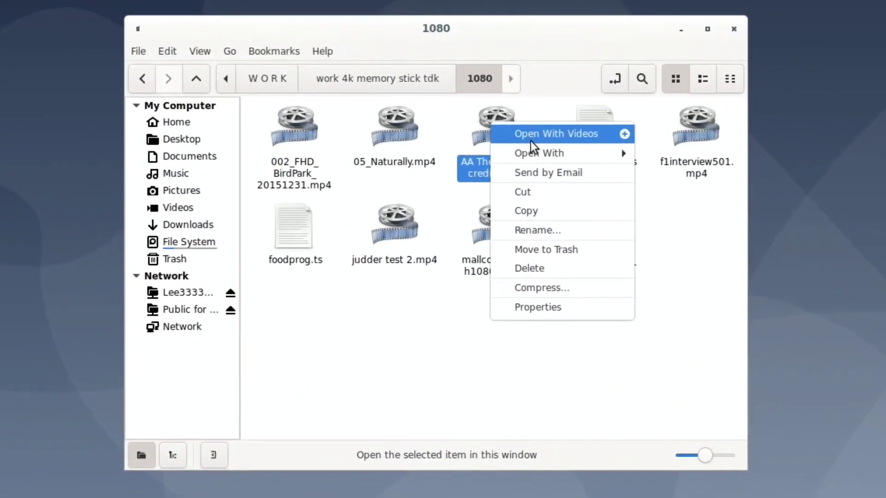
mouse_move(544, 153)
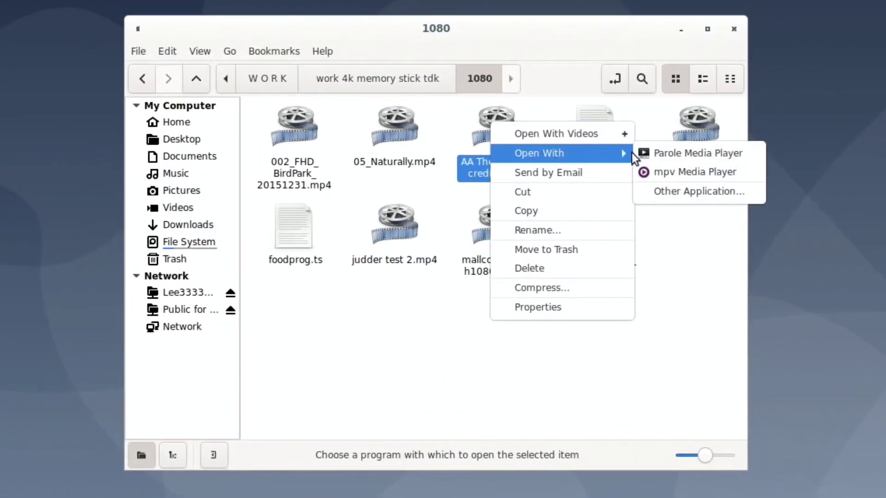
click(668, 153)
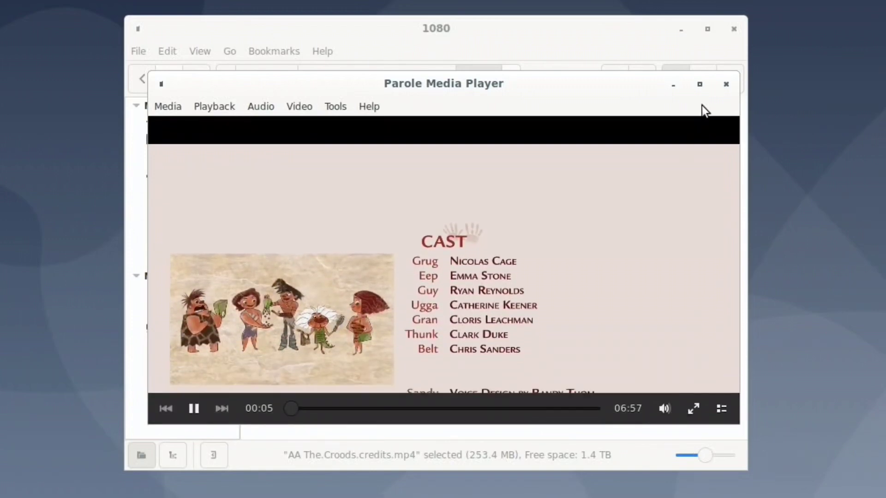
click(724, 85)
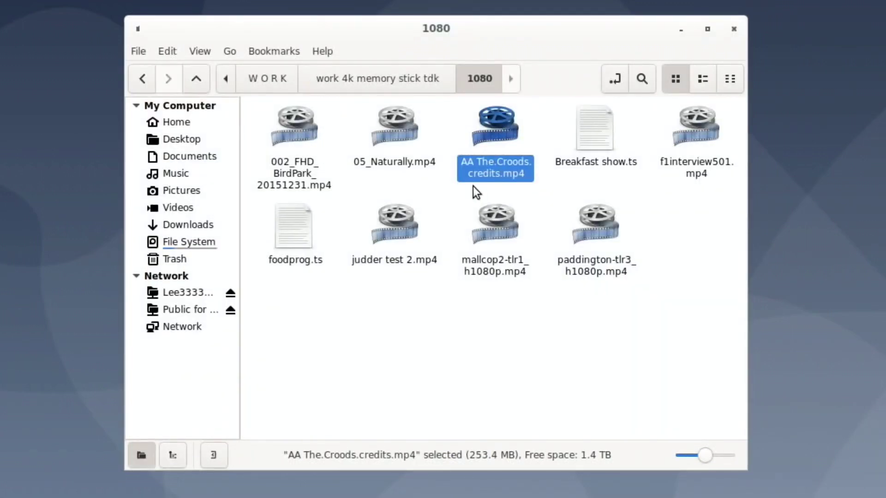
Step: Open paddington-tlr3_h1080p.mp4 with Parole Media Player, set as the default for MPEG-4 videos
right_click(608, 237)
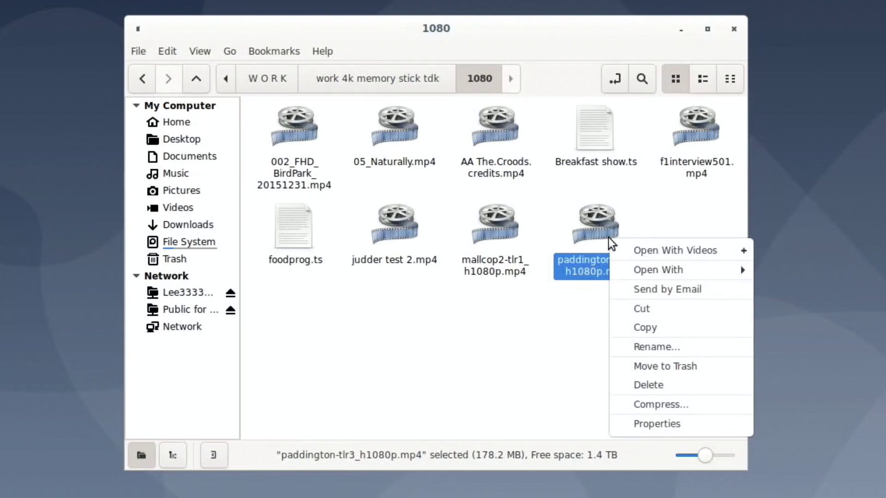
mouse_move(643, 267)
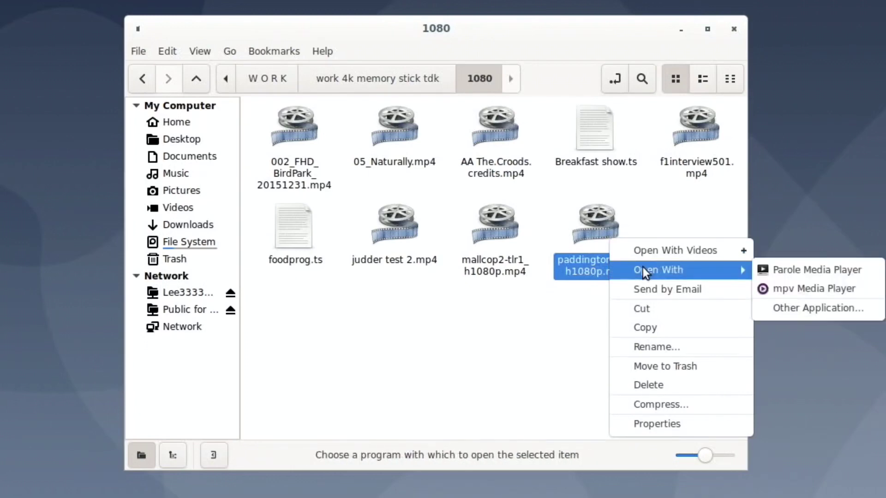
click(797, 310)
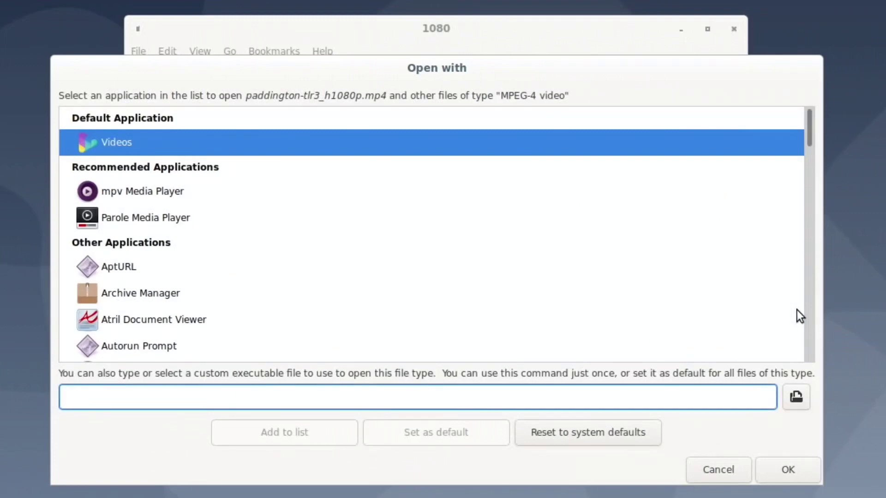
click(170, 216)
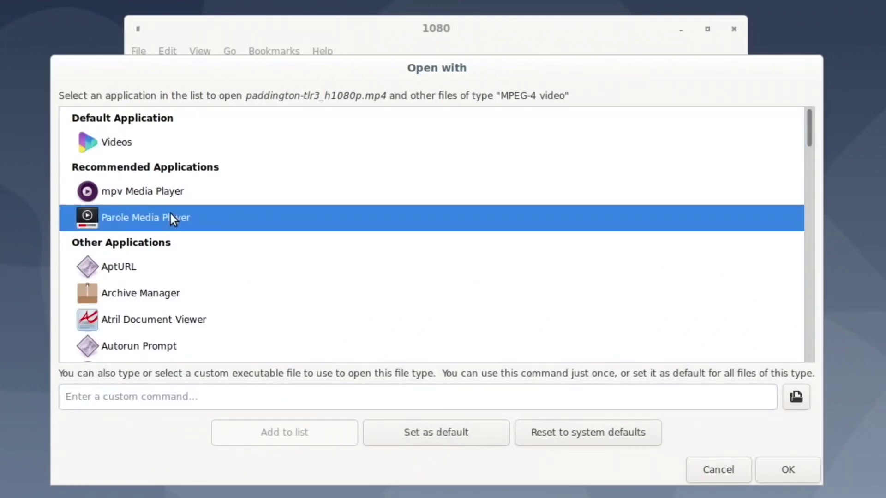
click(428, 430)
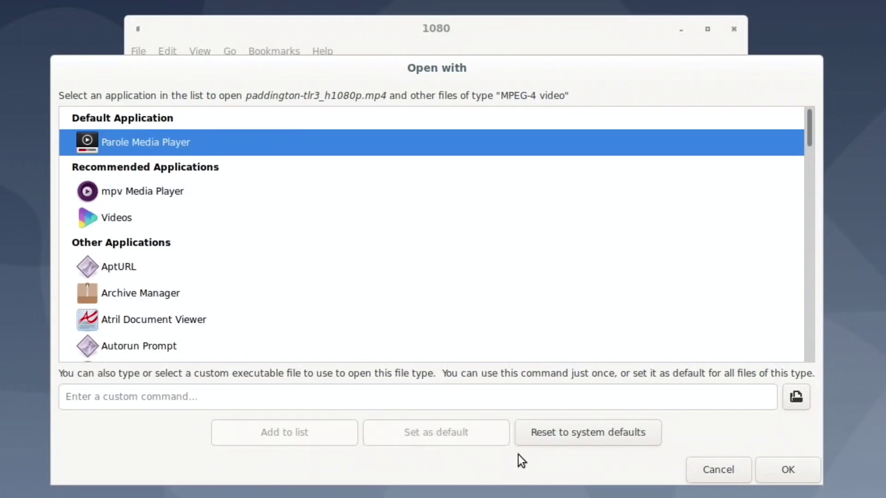
click(767, 474)
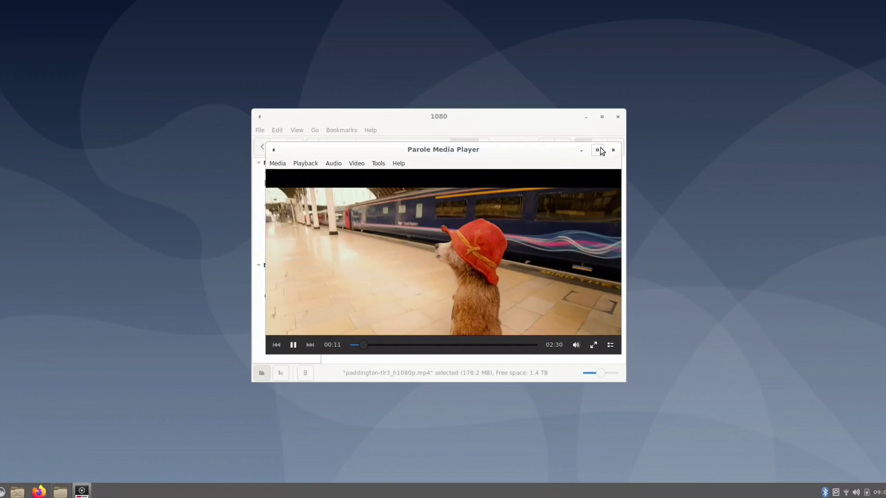
Step: Maximize Parole to watch the Paddington trailer, then close the player
click(597, 150)
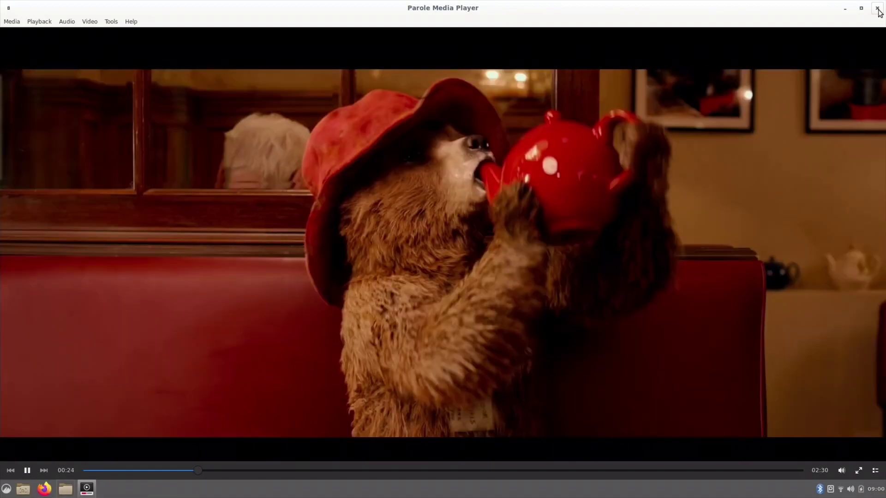
click(877, 9)
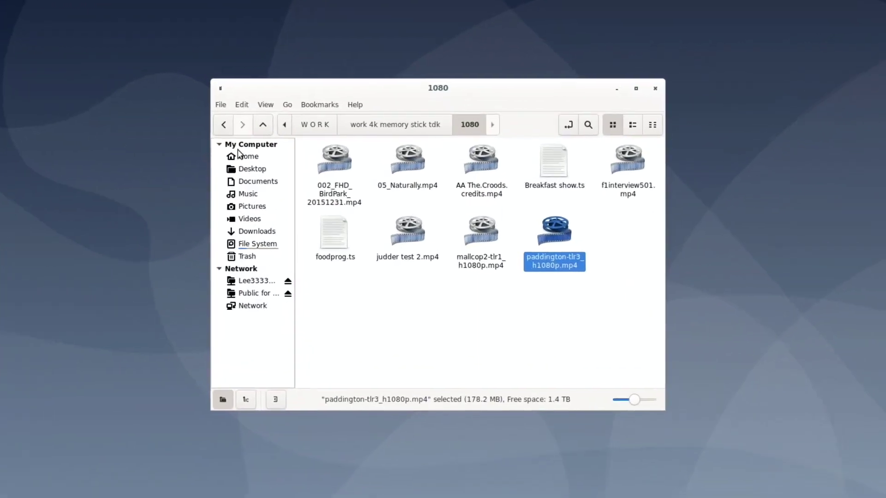
Step: Look through Nemo's File, Edit, View, Go, Bookmarks and Help menus
click(168, 72)
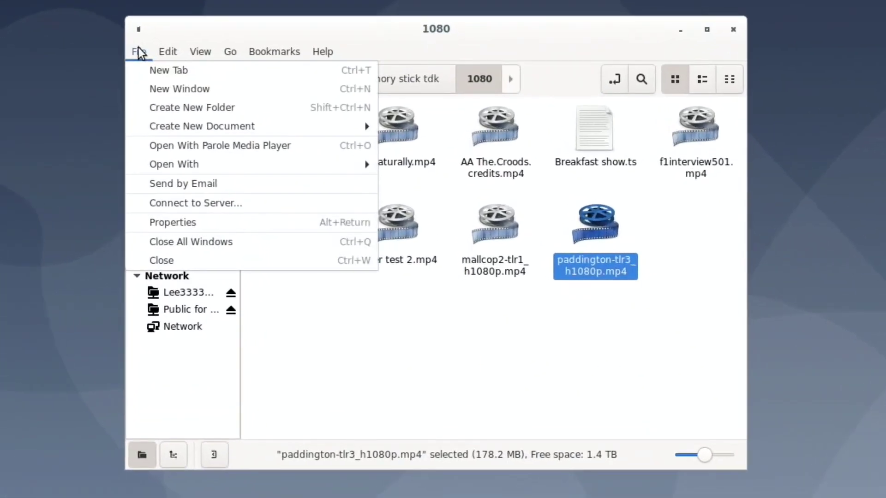
mouse_move(188, 71)
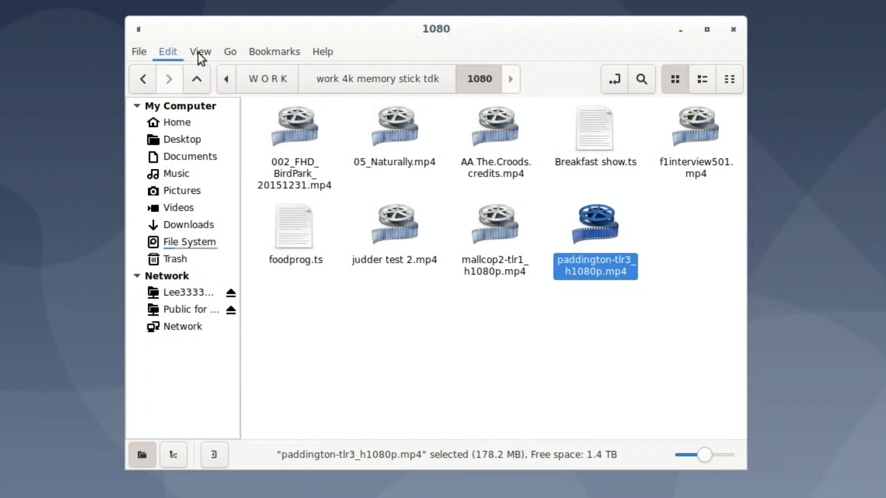
mouse_move(202, 53)
mouse_move(231, 54)
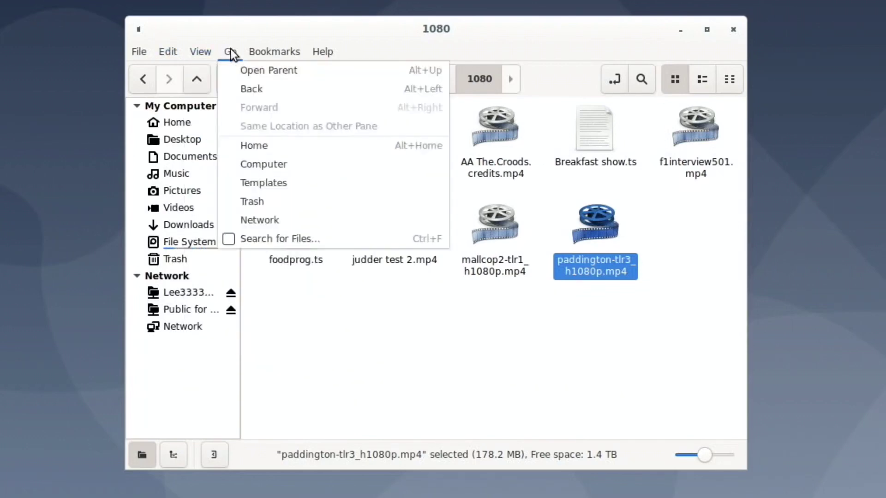
mouse_move(271, 52)
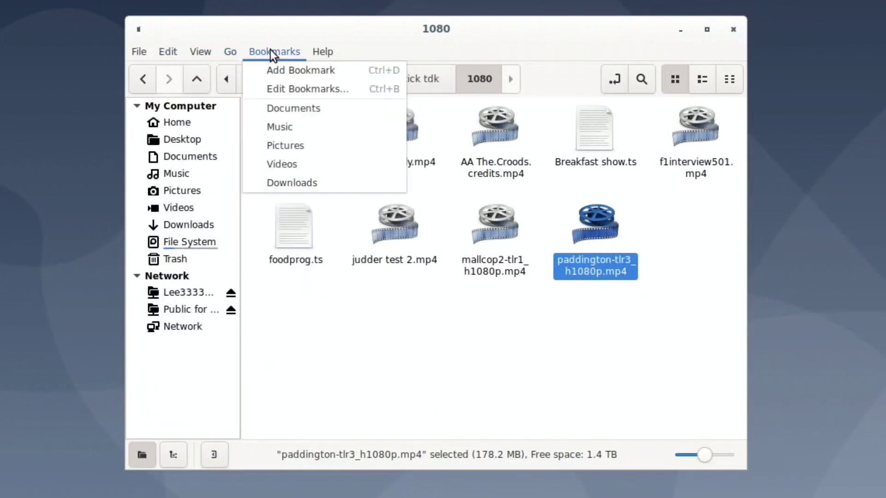
mouse_move(326, 54)
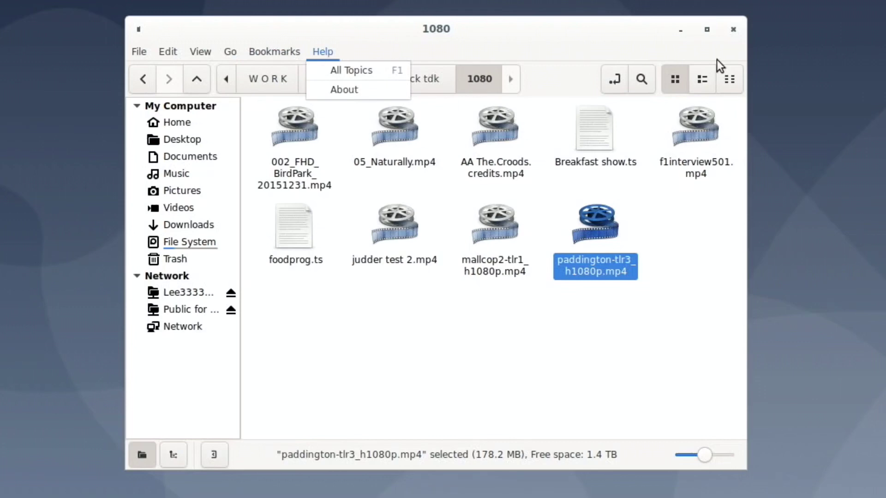
Step: Close the Nemo window and dismiss the Videos crash report with Don't send
click(734, 29)
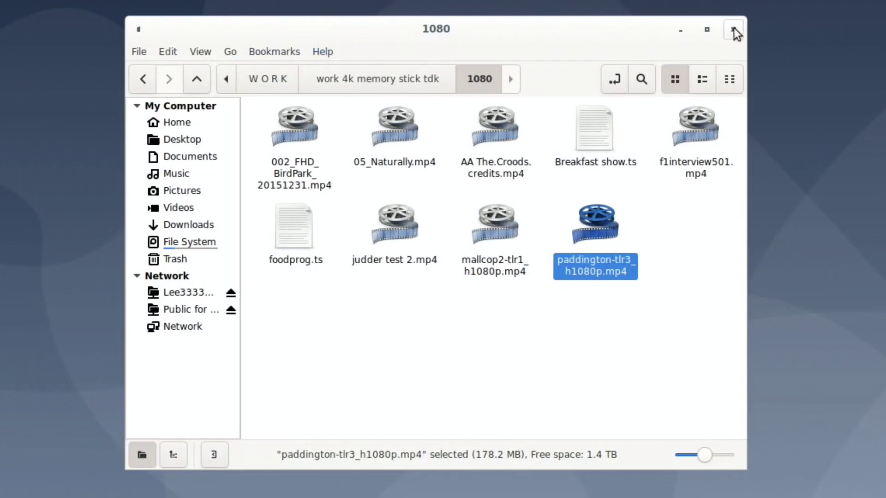
click(733, 28)
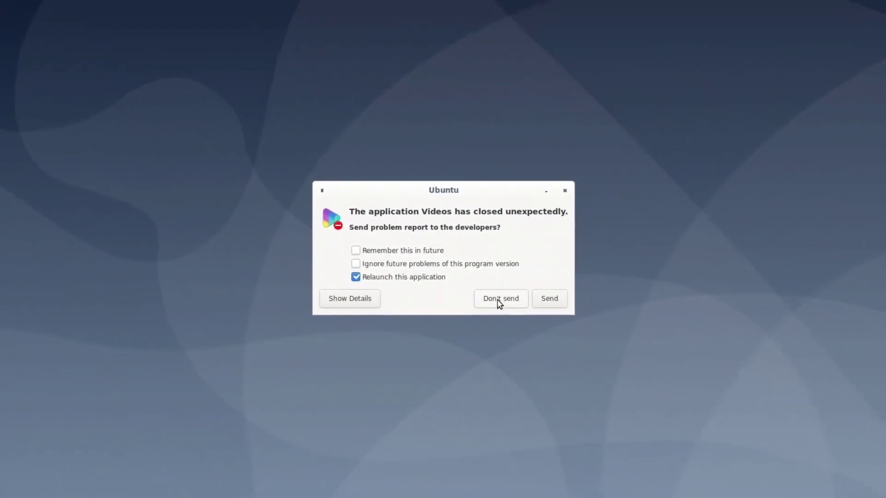
click(498, 301)
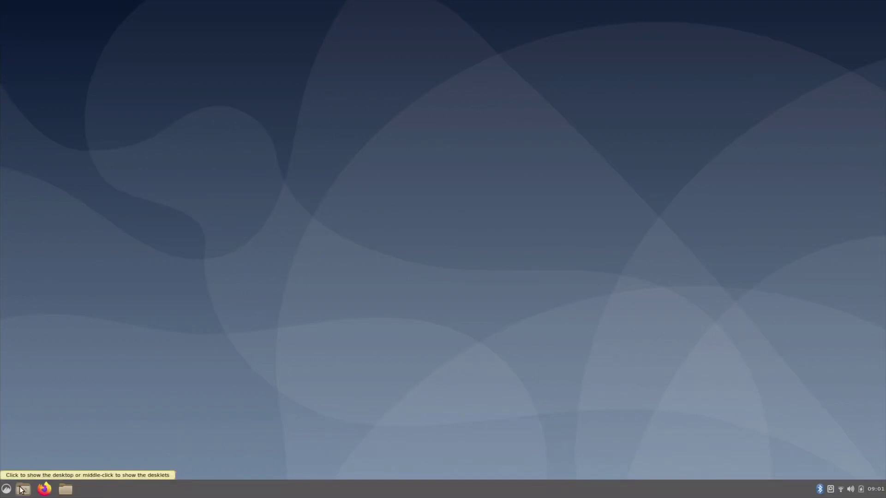
Step: Launch Firefox, open hotukdeals from Top Sites, scroll the deals, and open a new tab
click(45, 489)
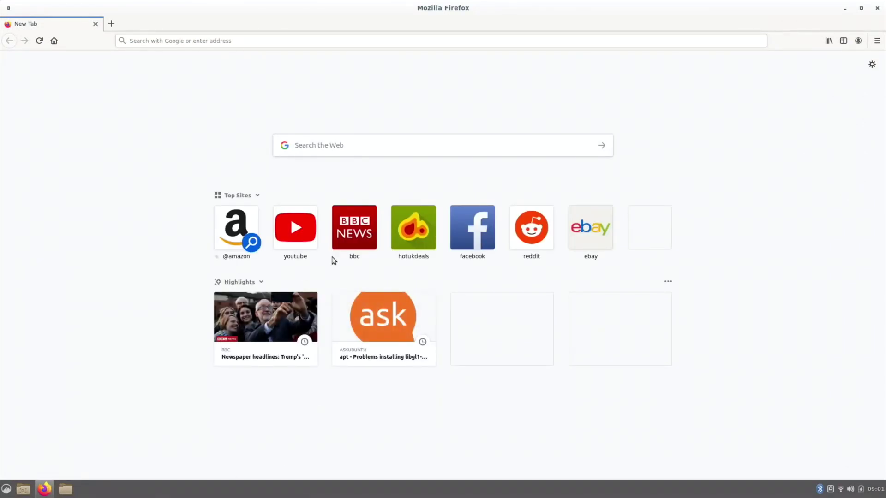
click(405, 241)
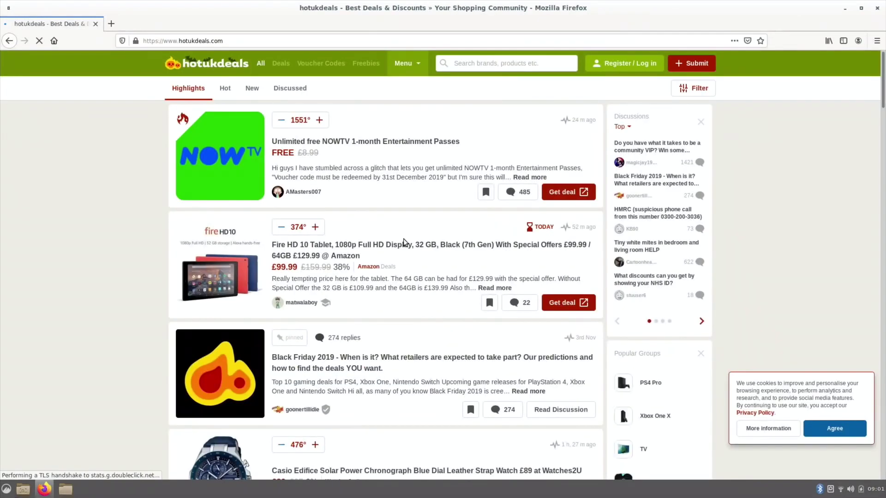
scroll(403, 239, down, 3)
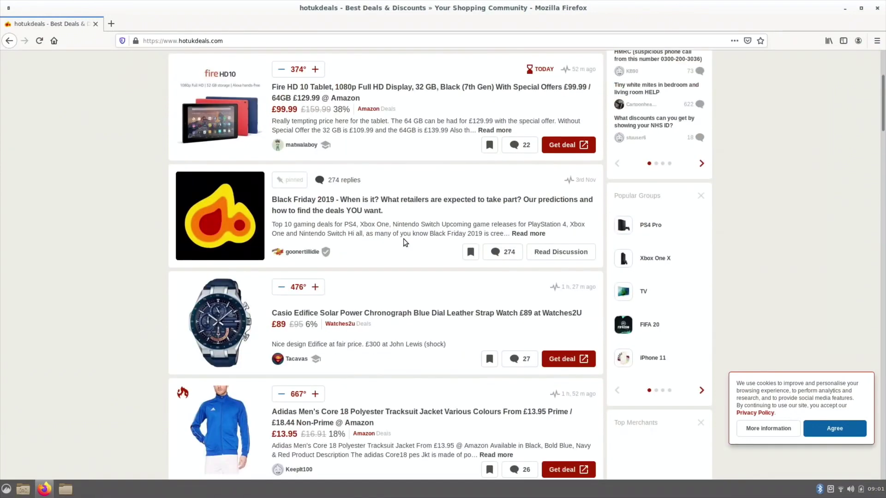
scroll(403, 239, down, 2)
scroll(403, 239, up, 5)
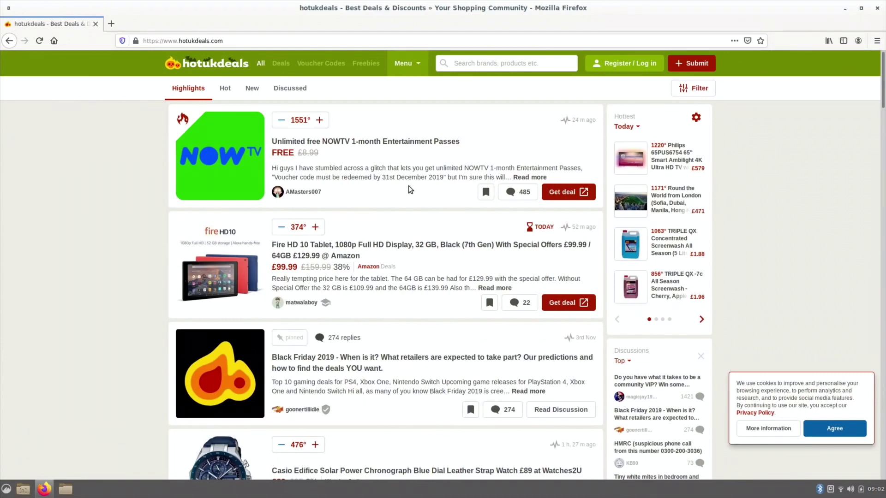
scroll(408, 186, down, 6)
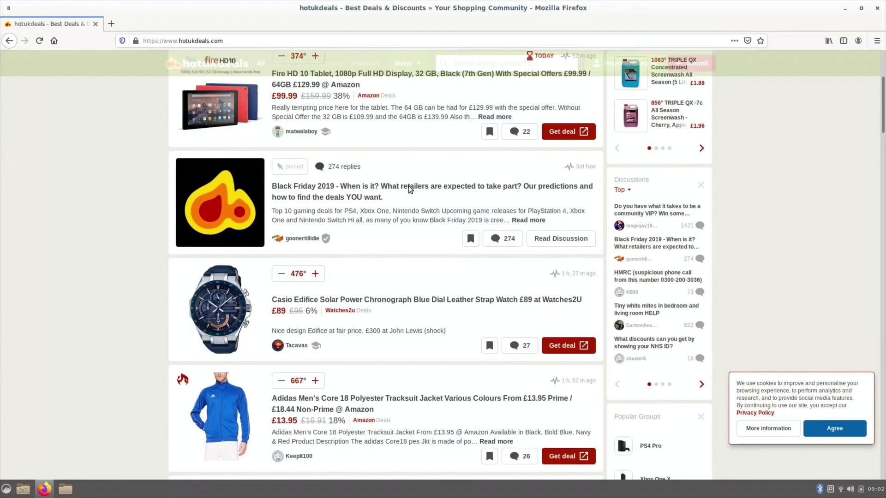
scroll(408, 185, down, 3)
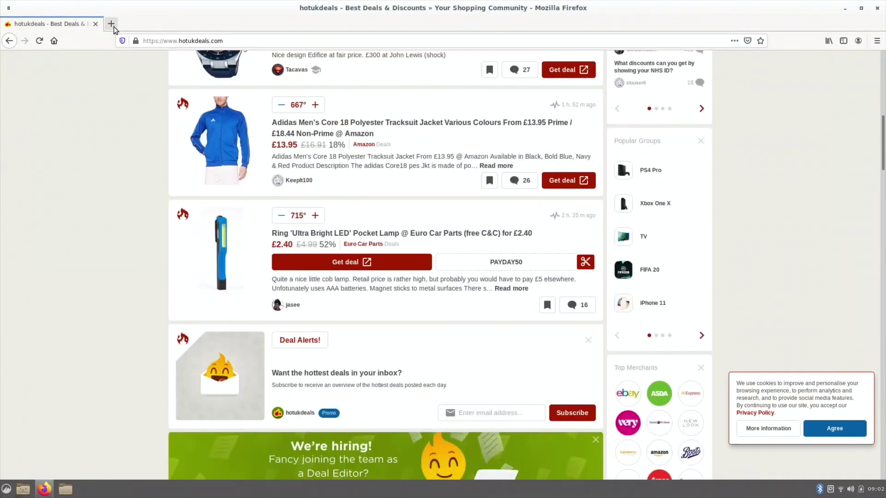
click(111, 24)
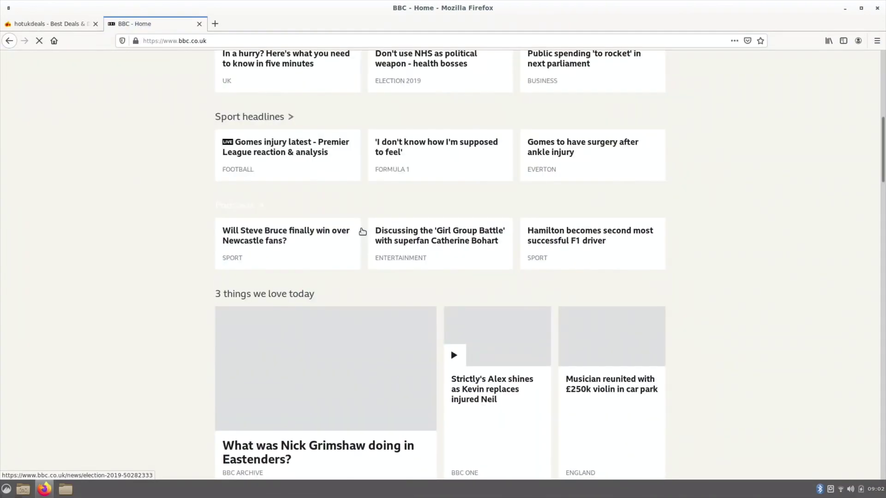
scroll(363, 231, down, 9)
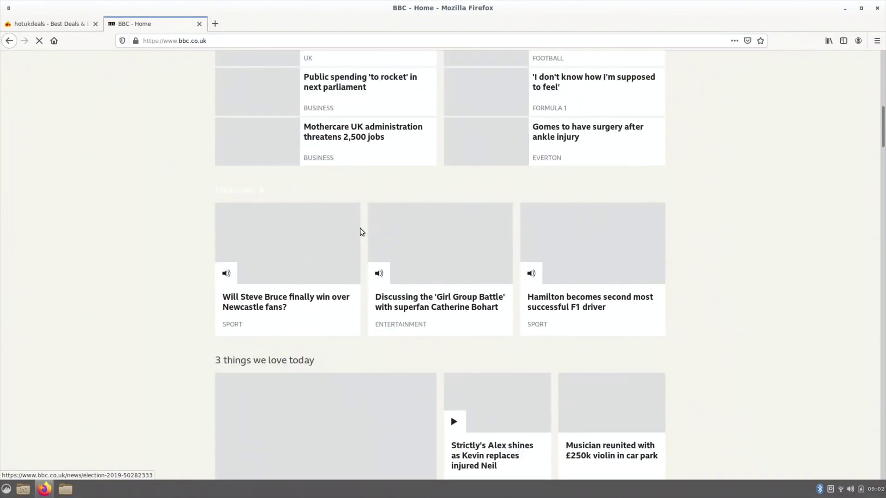
Step: Scroll up and down through the BBC homepage, then close the BBC tab
scroll(361, 228, up, 15)
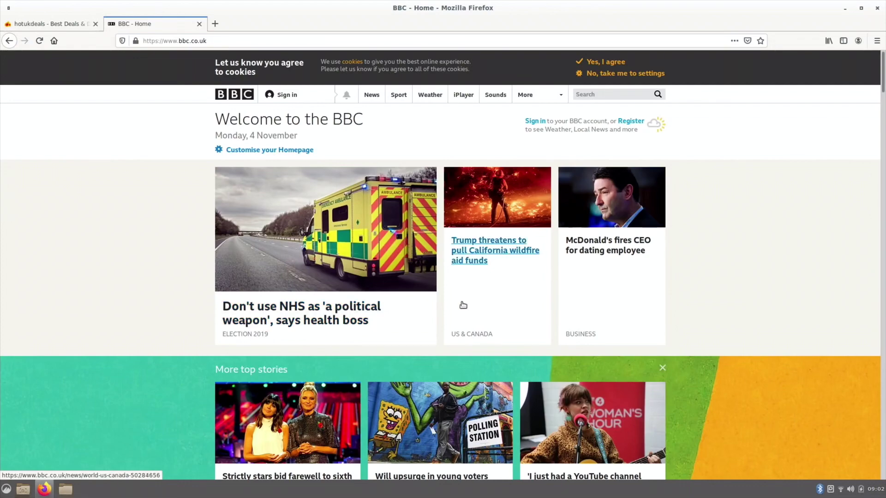
scroll(463, 305, down, 6)
scroll(463, 305, down, 5)
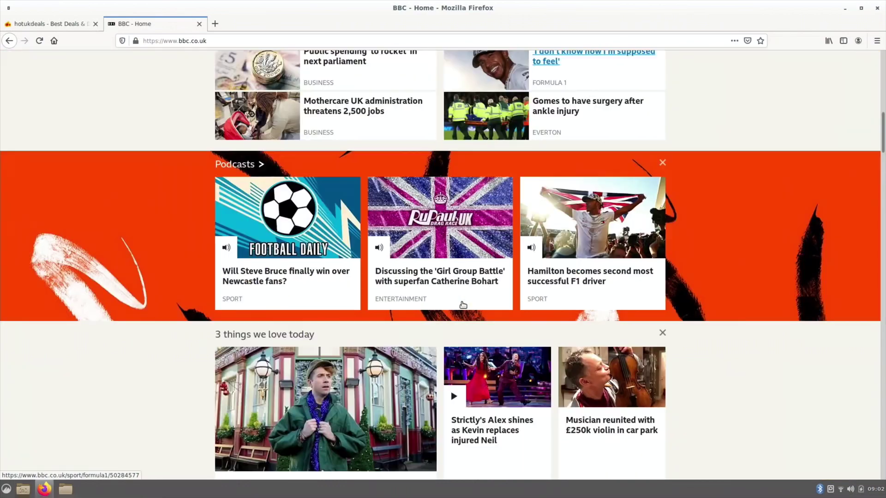
scroll(463, 305, up, 7)
scroll(463, 305, up, 5)
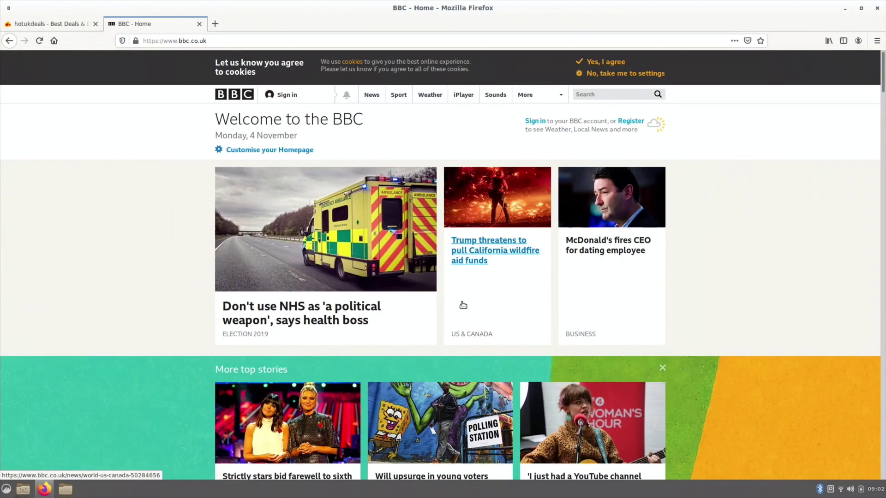
scroll(463, 305, down, 8)
scroll(209, 190, down, 6)
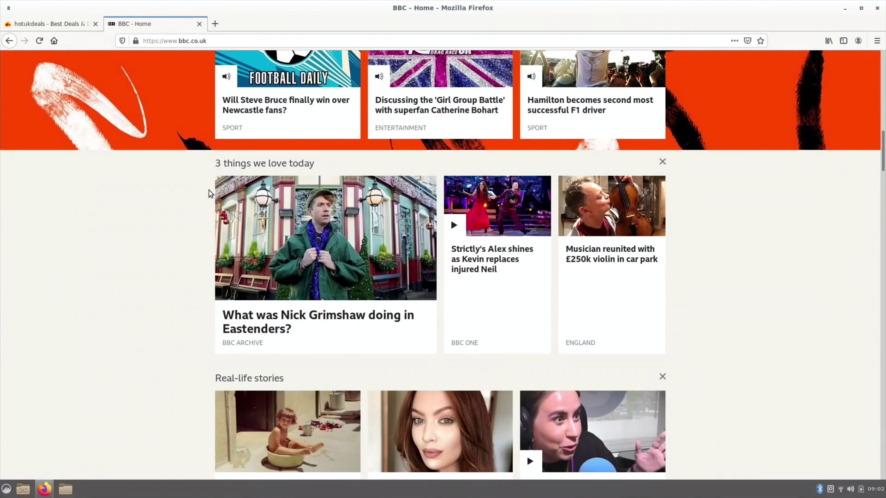
scroll(209, 190, down, 1)
scroll(208, 190, down, 6)
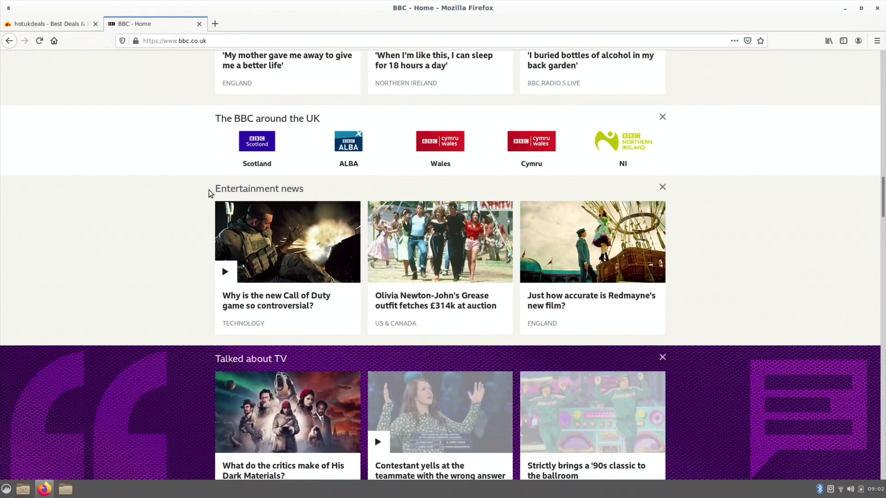
scroll(209, 192, down, 1)
scroll(209, 191, up, 20)
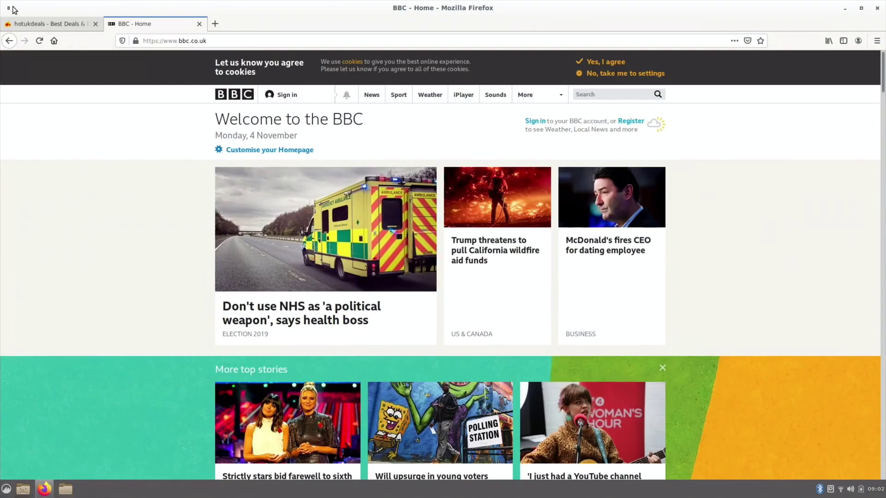
click(200, 27)
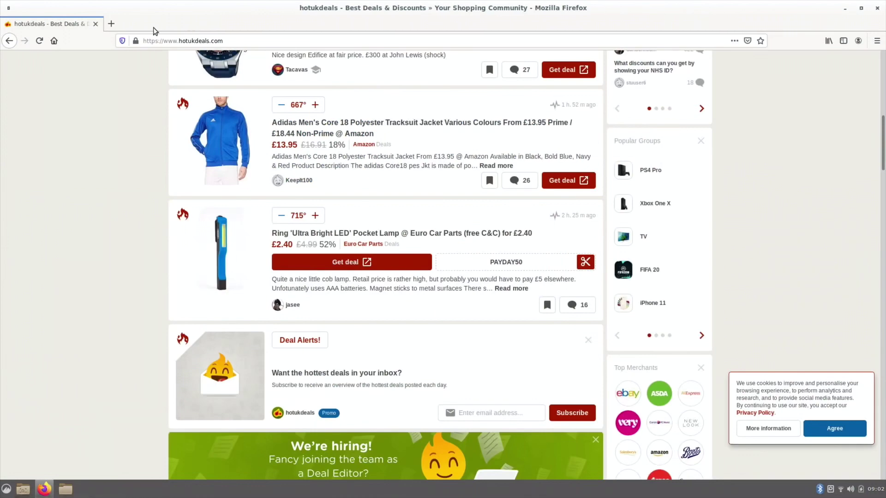
Step: Quit Firefox by closing its last tab and launch System Settings from the Menu favourites
click(96, 24)
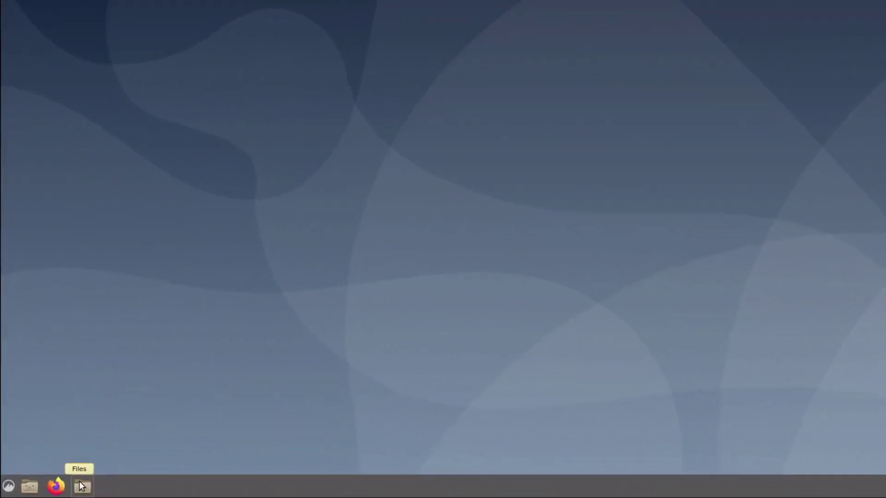
click(13, 485)
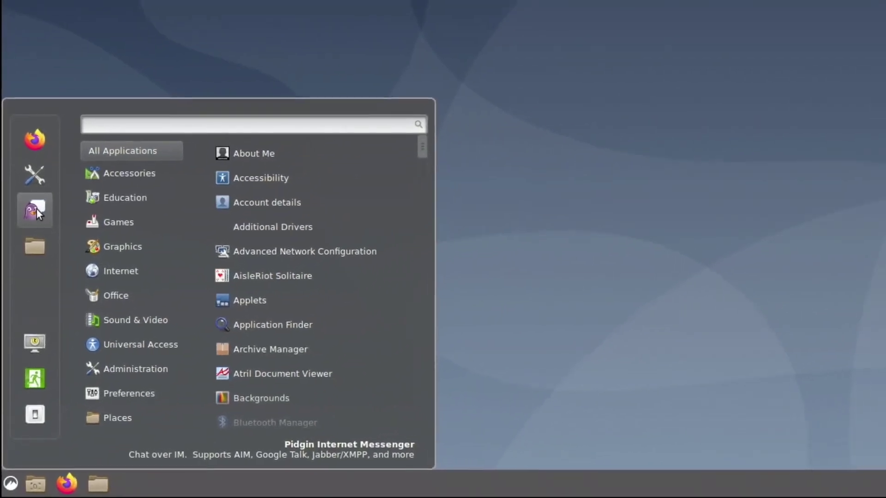
click(35, 174)
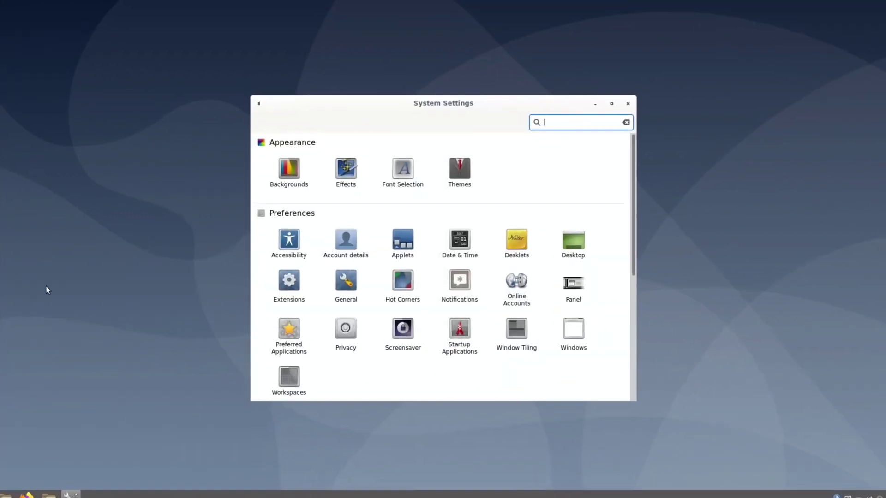
Step: Open the Mouse and Touchpad page, then return to the settings overview
scroll(390, 320, down, 6)
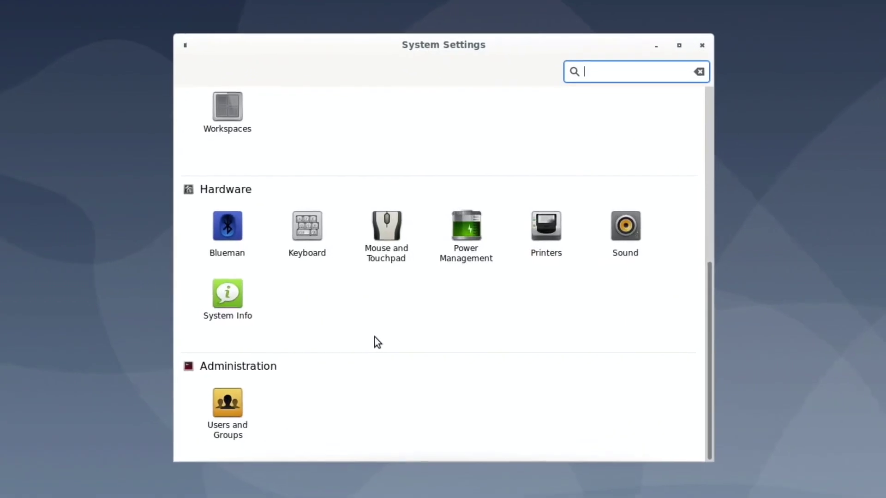
scroll(375, 337, up, 3)
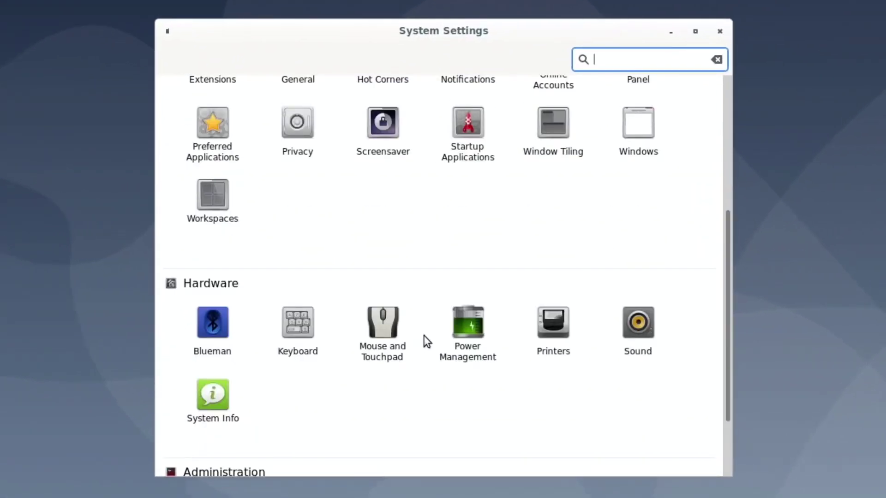
click(379, 326)
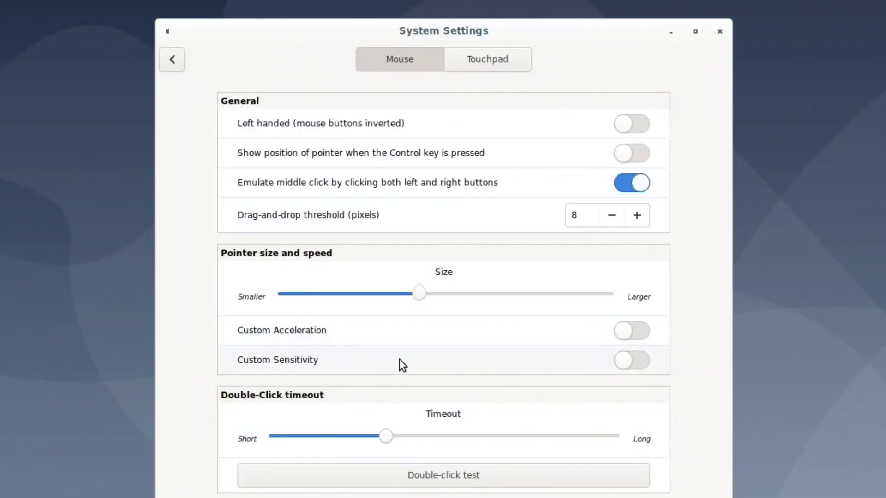
click(173, 62)
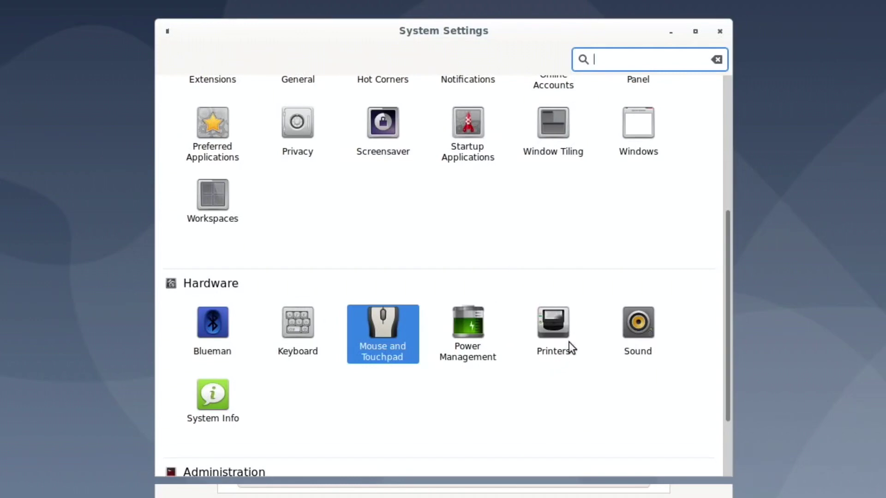
Step: Scroll the panel grid down to Administration and back up to Appearance
scroll(416, 223, down, 3)
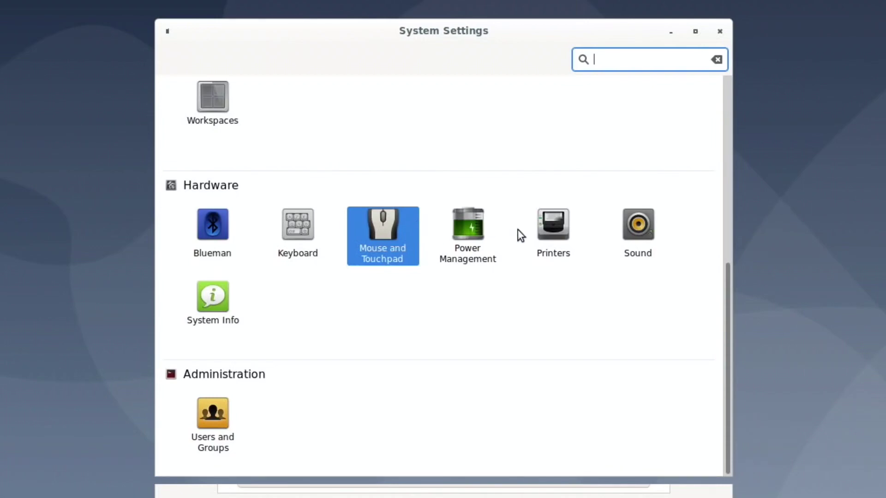
scroll(712, 218, up, 8)
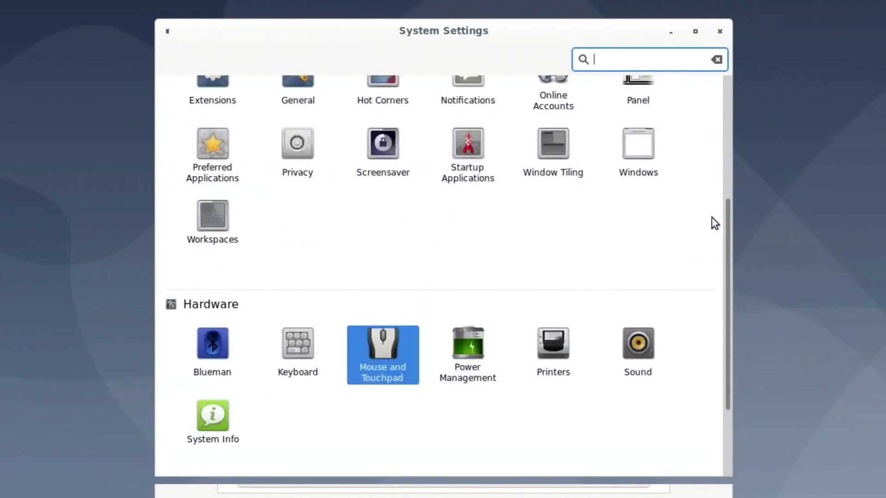
scroll(711, 218, up, 2)
scroll(711, 217, up, 1)
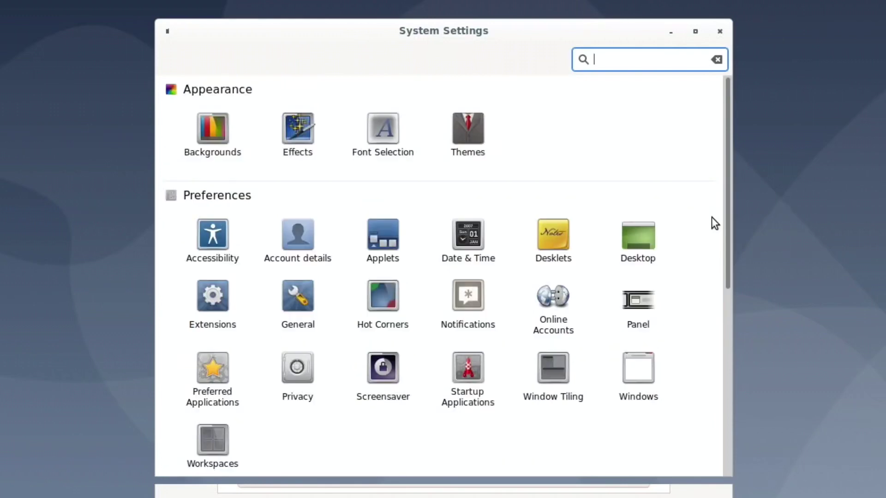
Step: Check the Effects page's style list, leaving the effects style set to Cinnamon
click(291, 131)
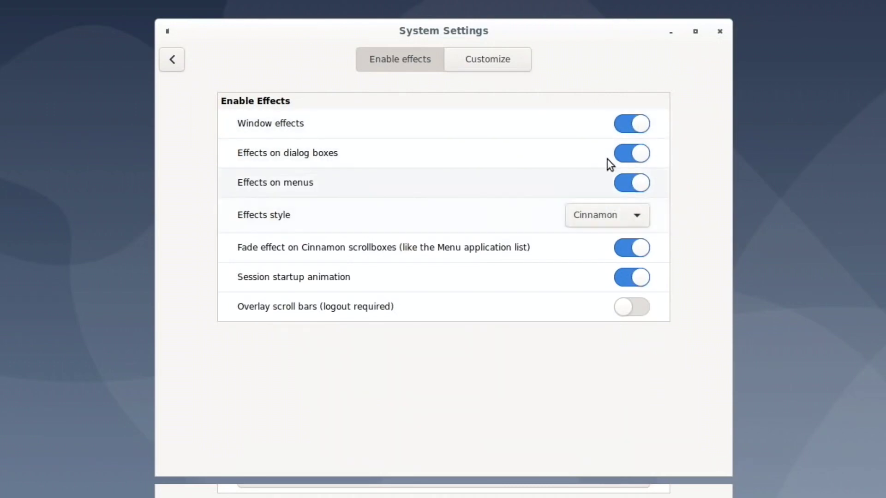
click(623, 226)
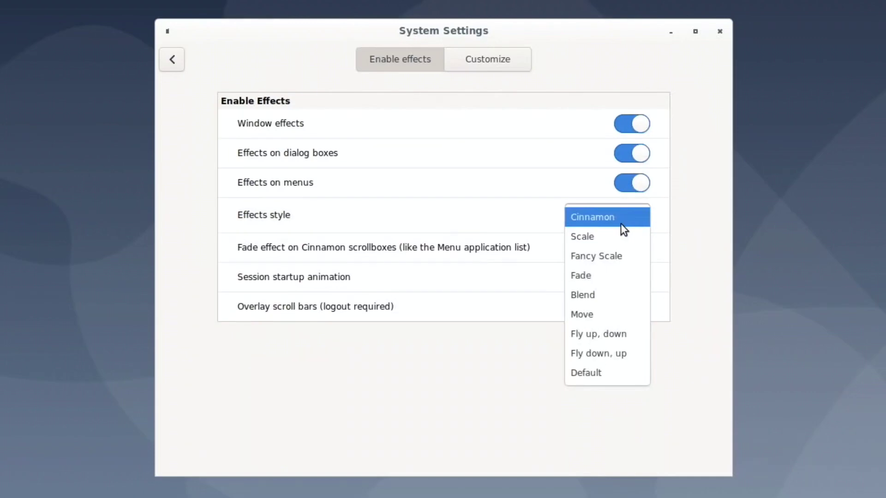
click(563, 187)
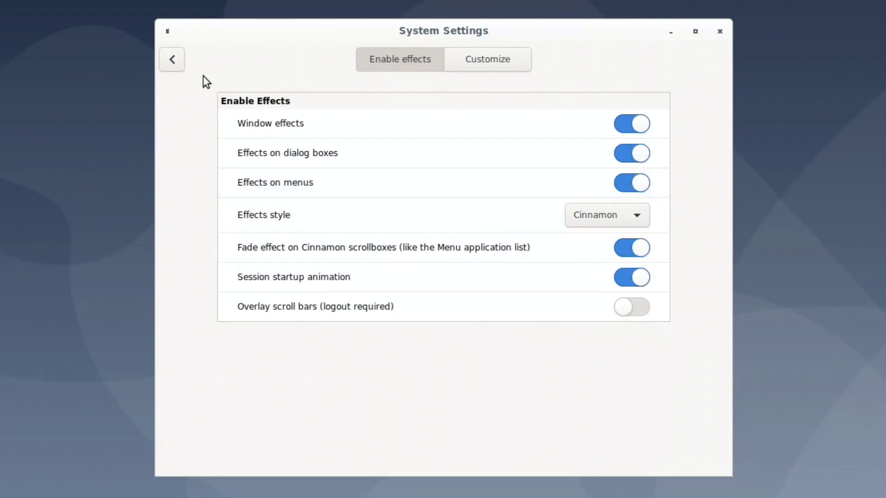
click(175, 60)
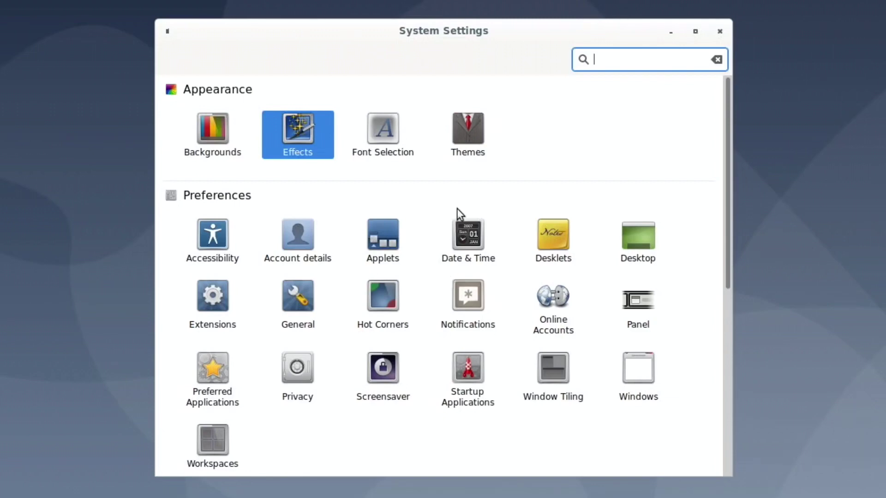
Step: Look over the installed desklets, then close System Settings
click(551, 234)
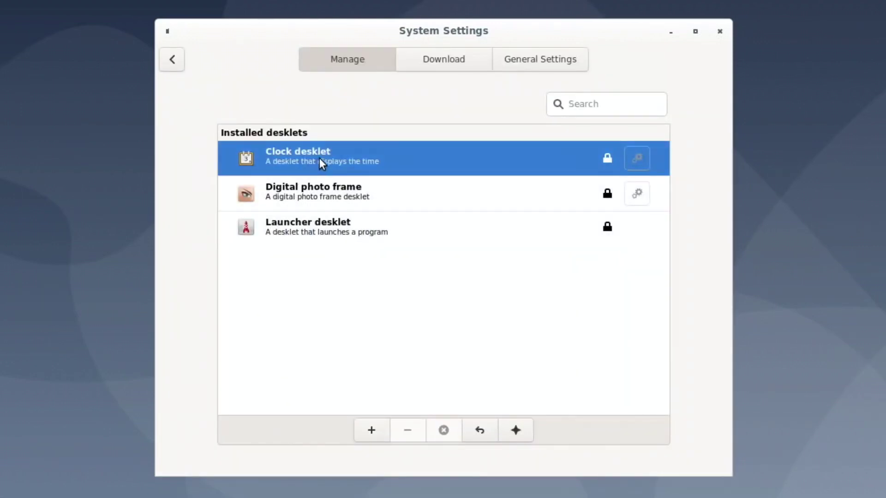
click(171, 60)
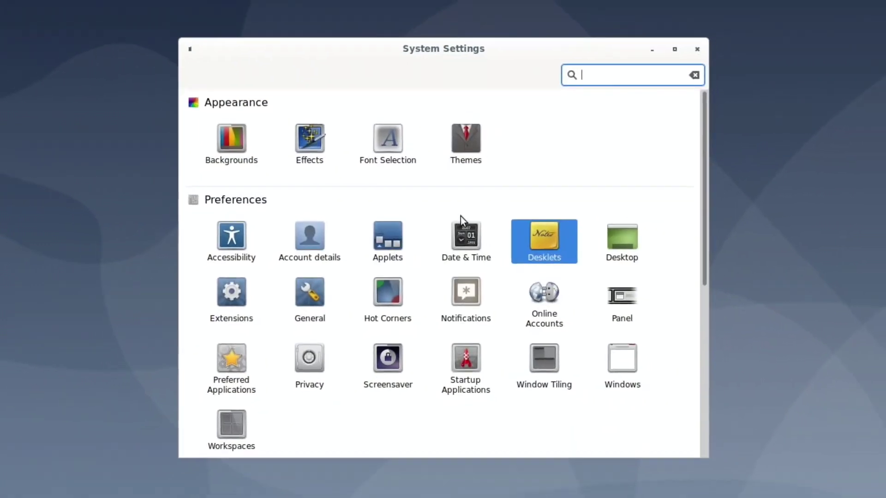
scroll(484, 226, down, 5)
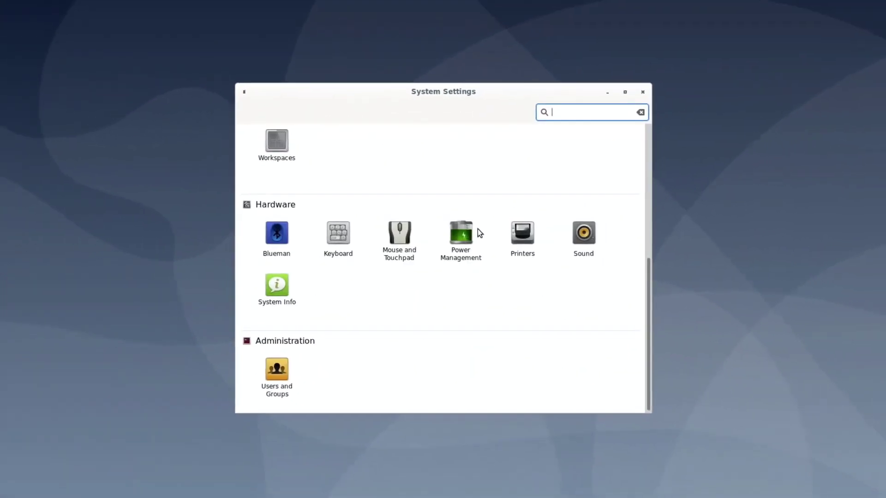
scroll(508, 208, up, 5)
click(642, 92)
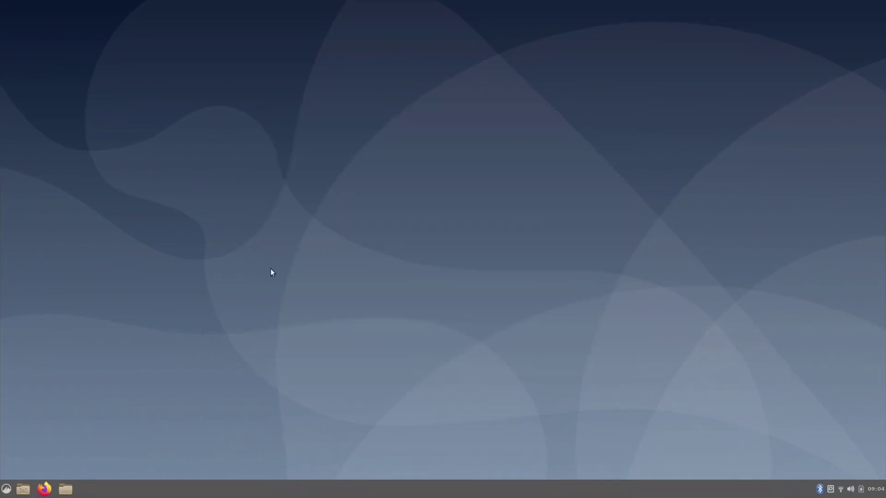
click(6, 488)
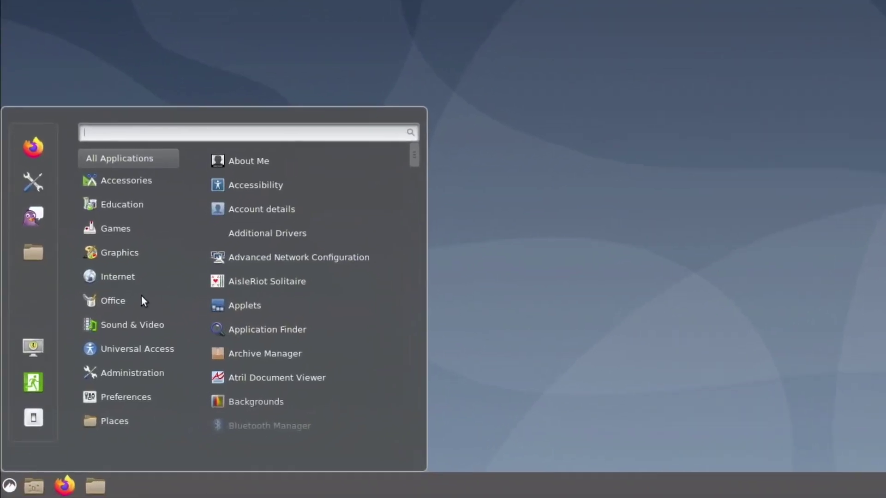
mouse_move(141, 300)
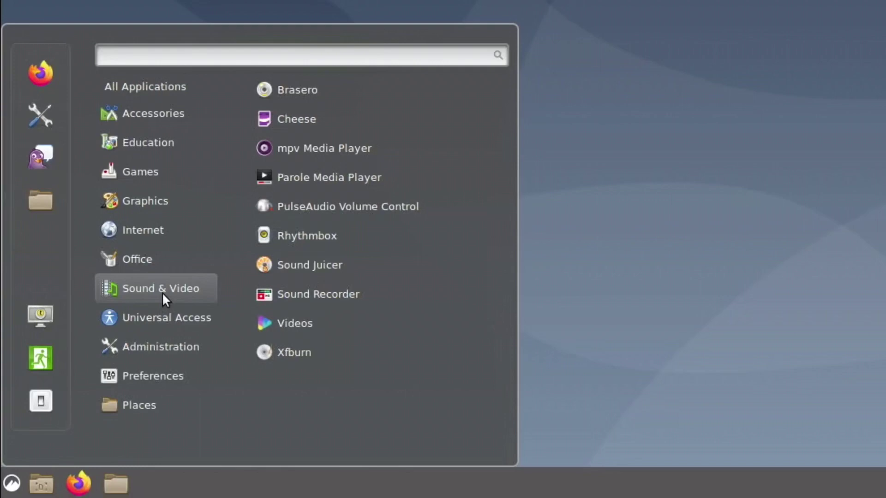
mouse_move(133, 168)
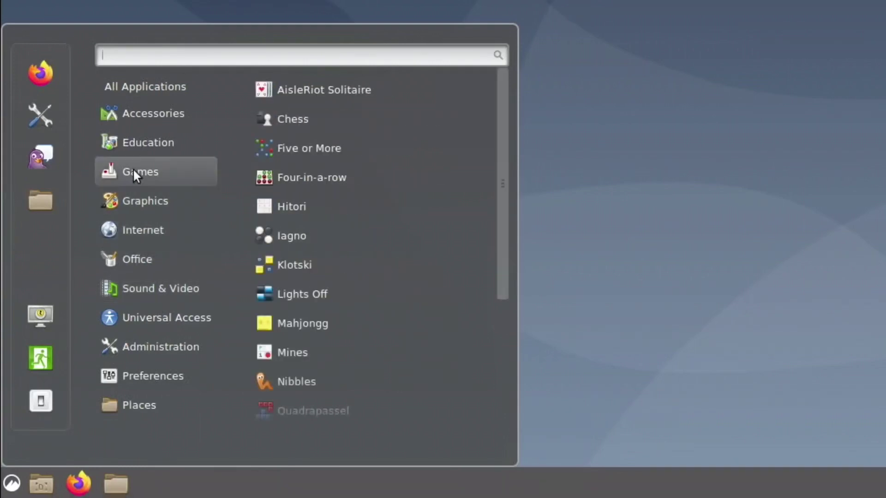
mouse_move(140, 206)
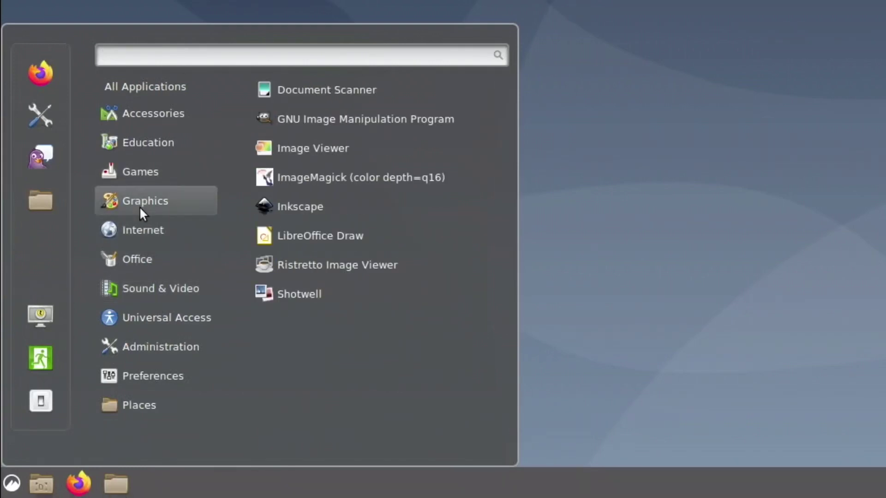
mouse_move(147, 259)
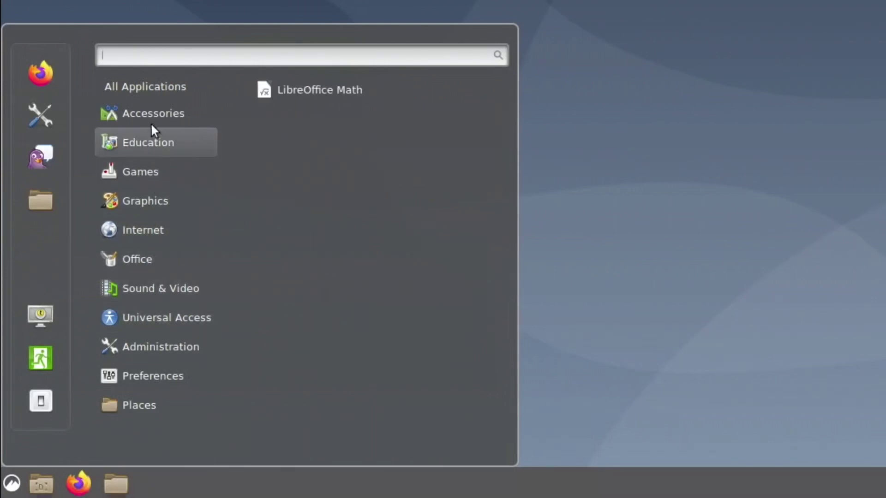
mouse_move(143, 85)
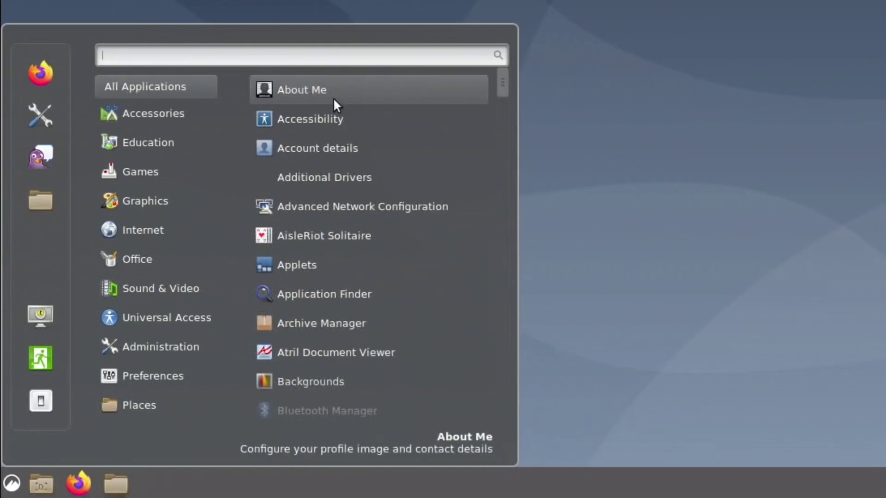
scroll(333, 98, down, 5)
scroll(334, 98, down, 20)
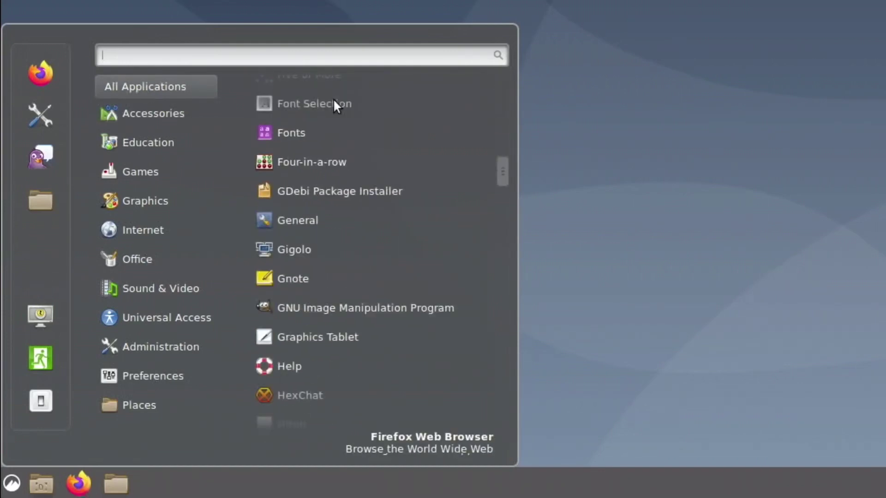
scroll(333, 98, down, 20)
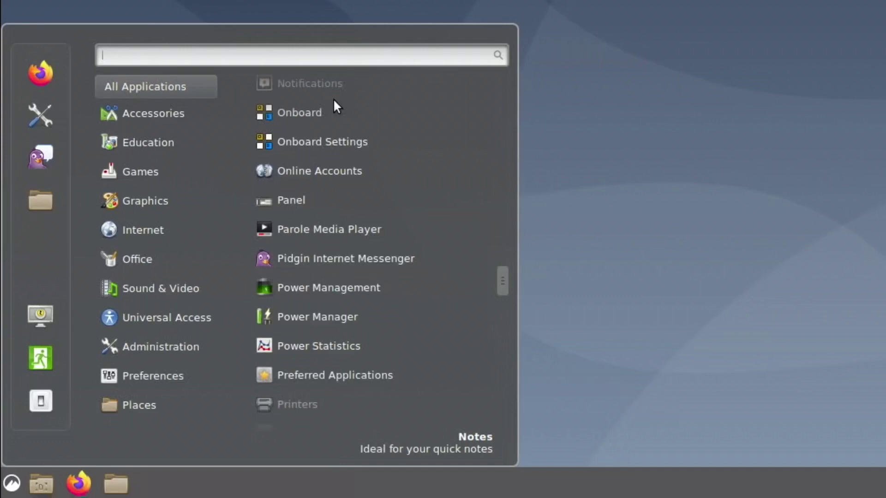
scroll(333, 98, down, 20)
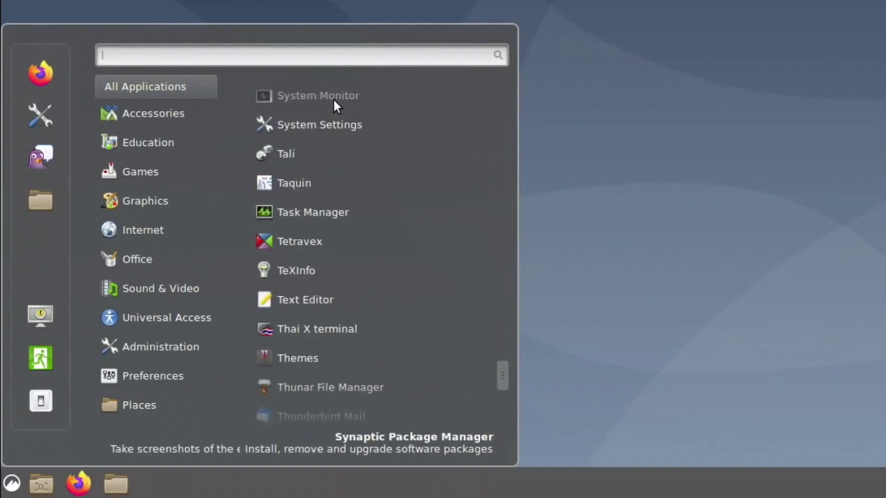
click(753, 46)
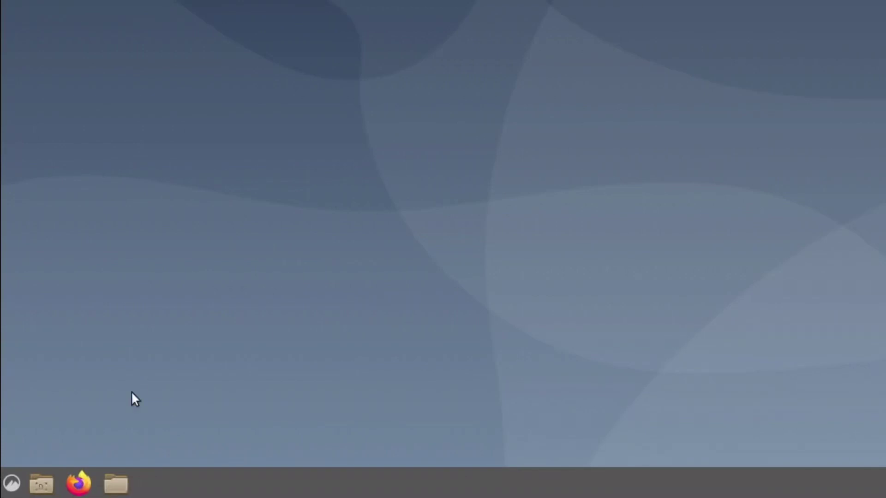
click(11, 485)
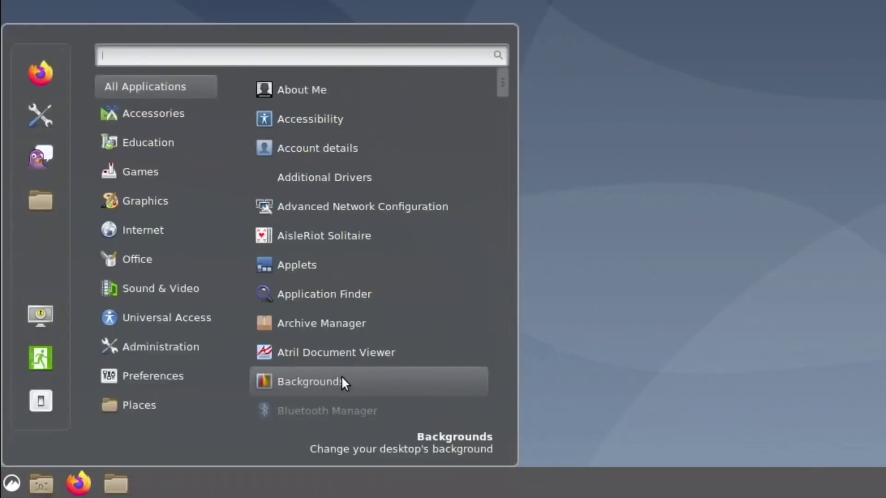
scroll(399, 320, down, 10)
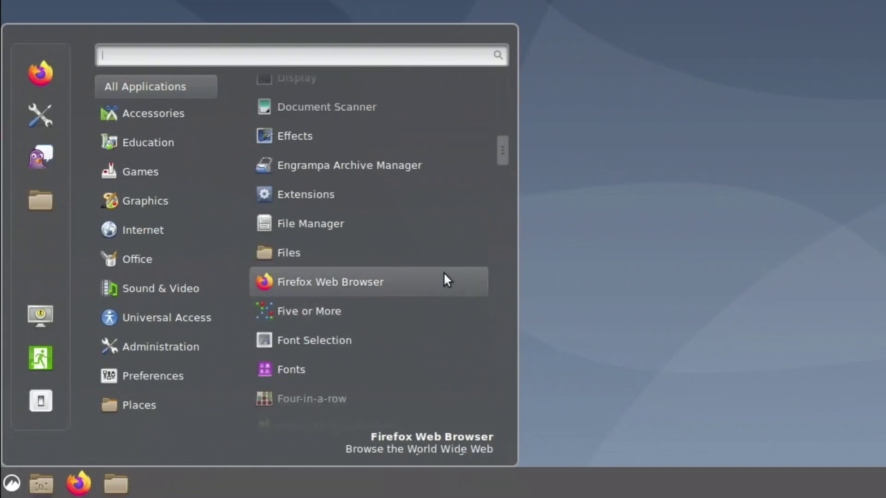
scroll(444, 274, down, 5)
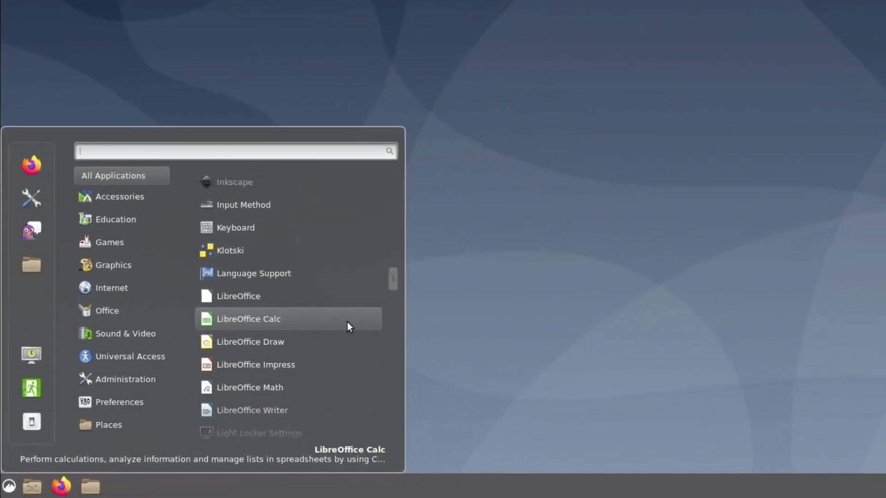
click(541, 201)
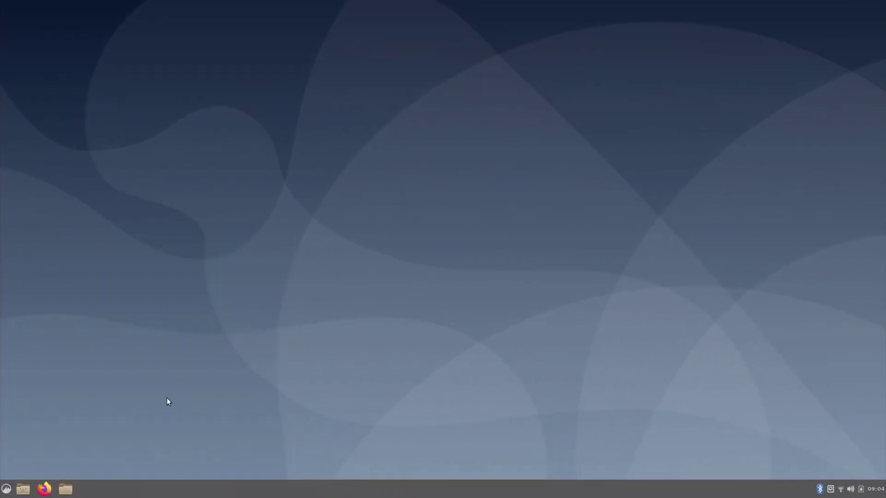